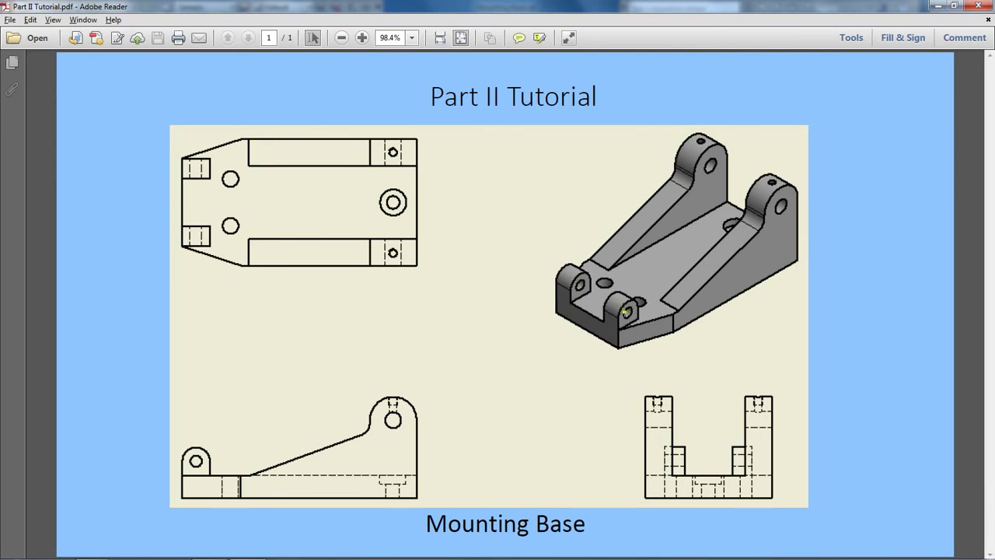
- Switch to Inventor and turn on the visibility of Work Plane1 in Mounting Base.ipt
key(alt+Tab)
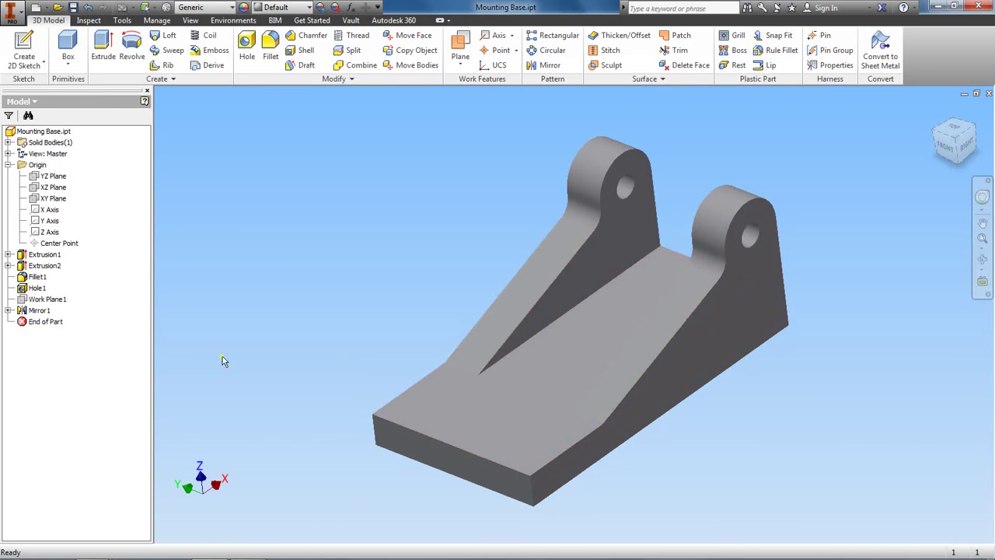
click(50, 300)
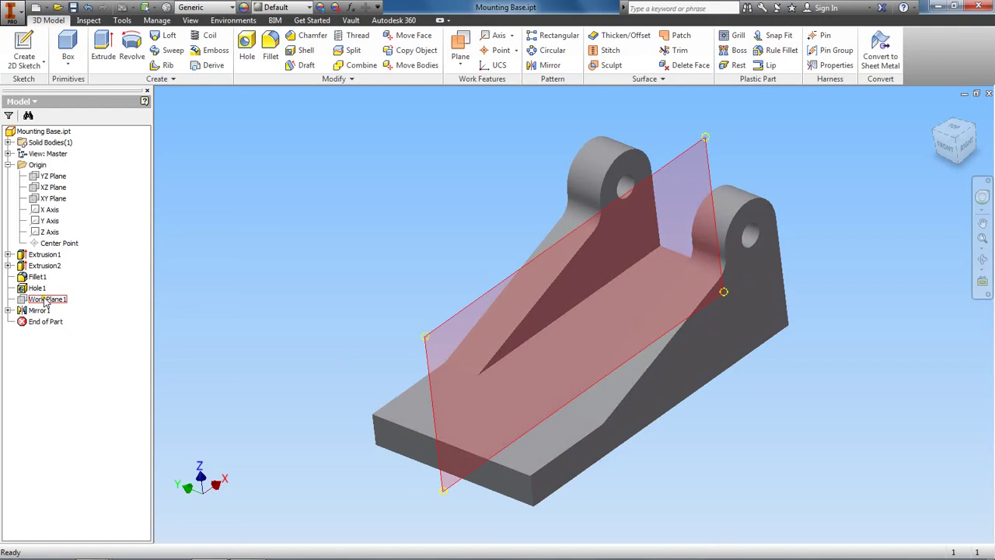
right_click(47, 301)
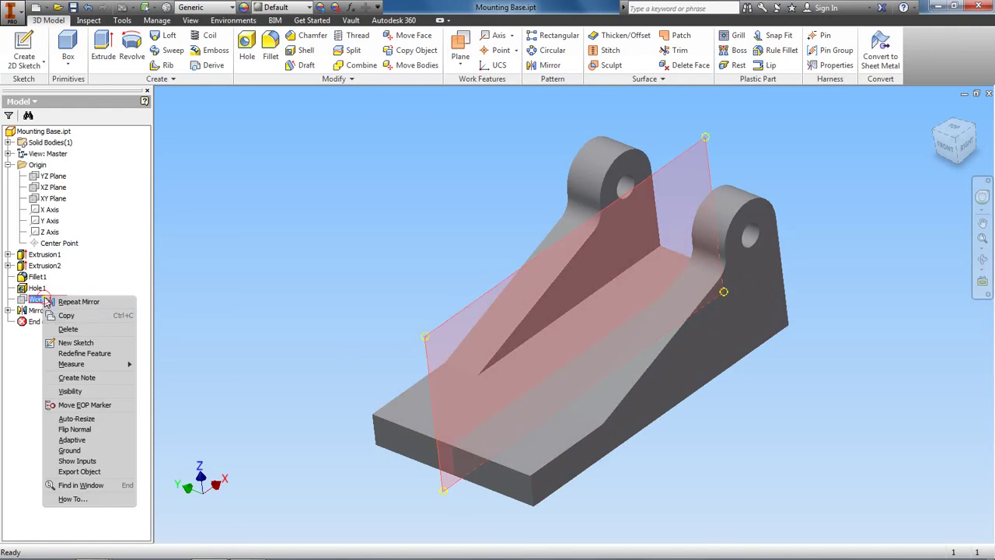
click(70, 391)
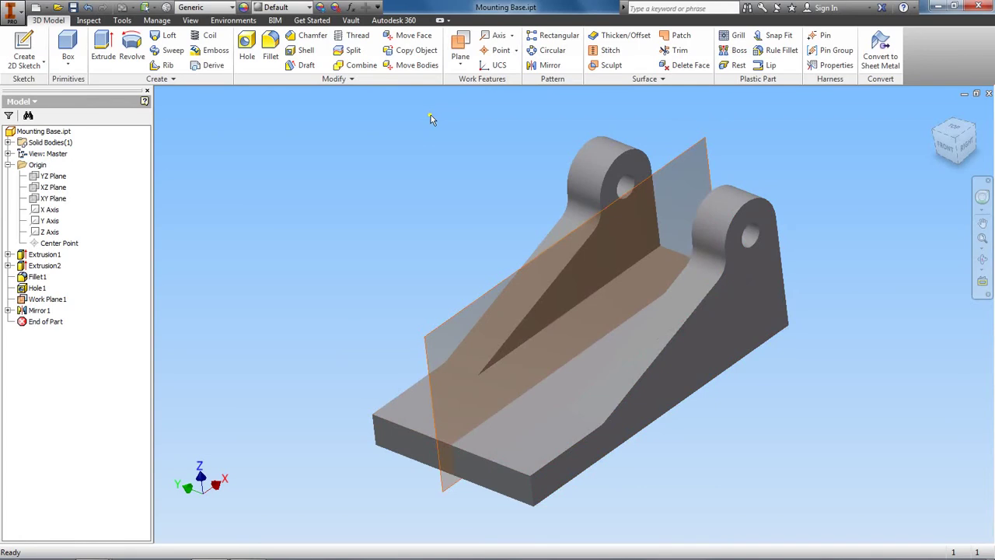
- Create a work plane offset 30 mm from Work Plane1 towards the near upright
click(463, 67)
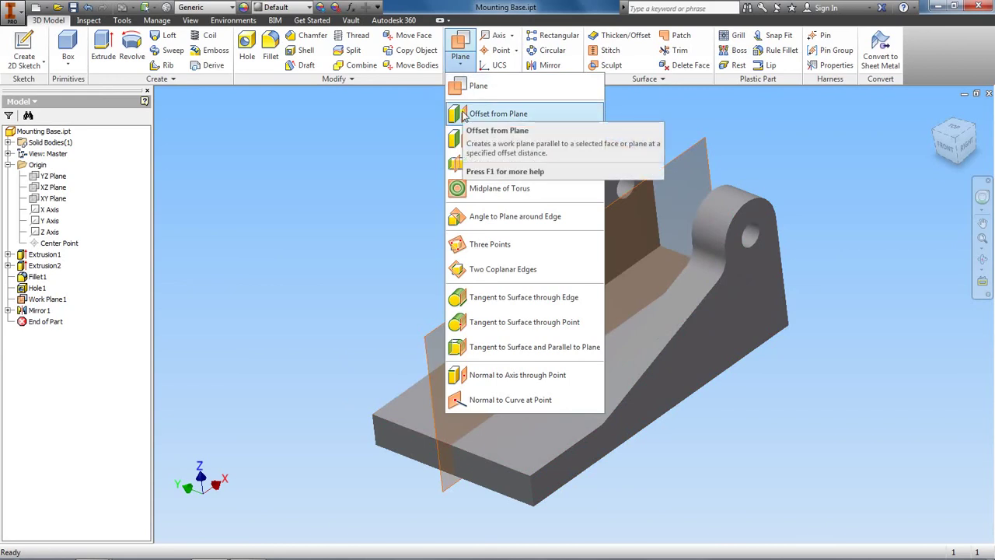
click(498, 113)
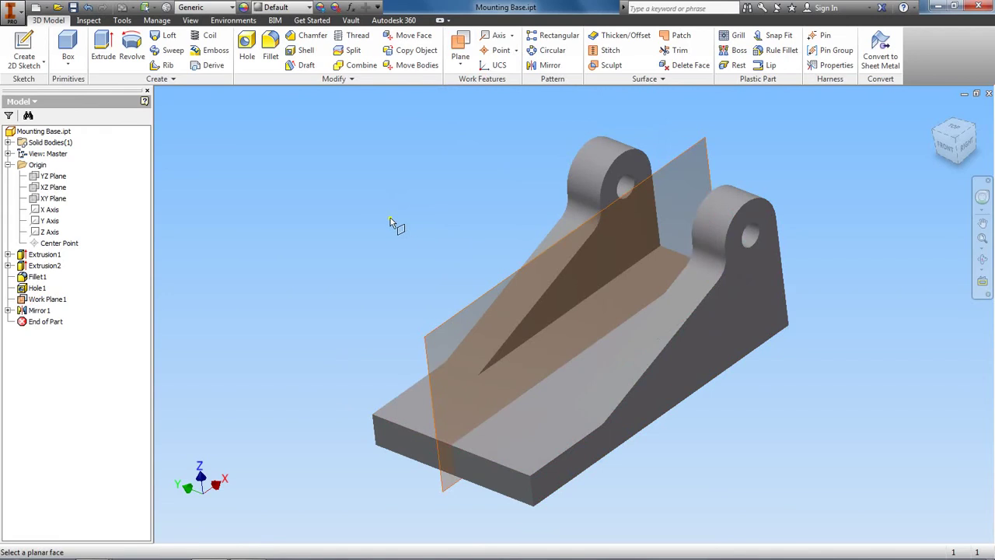
click(424, 336)
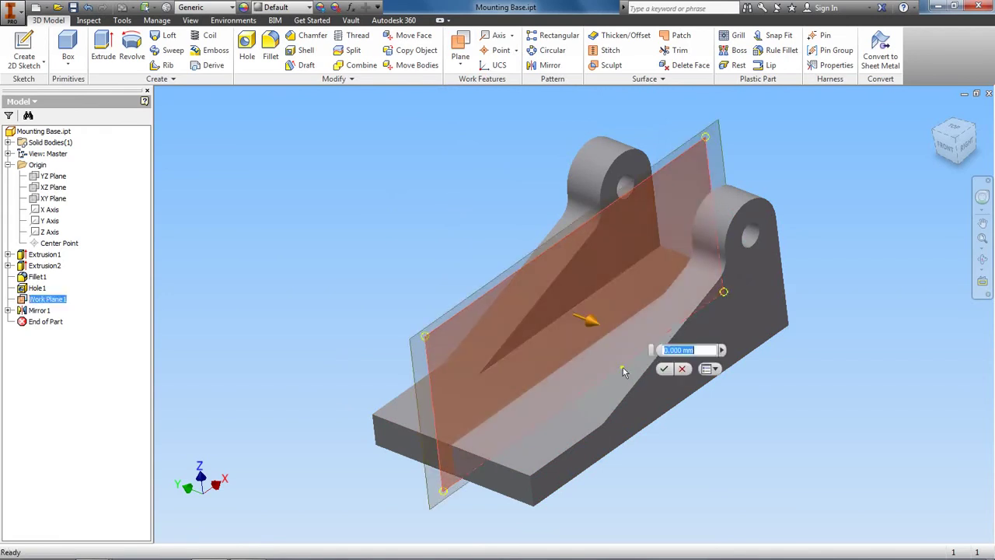
drag(590, 323, 640, 344)
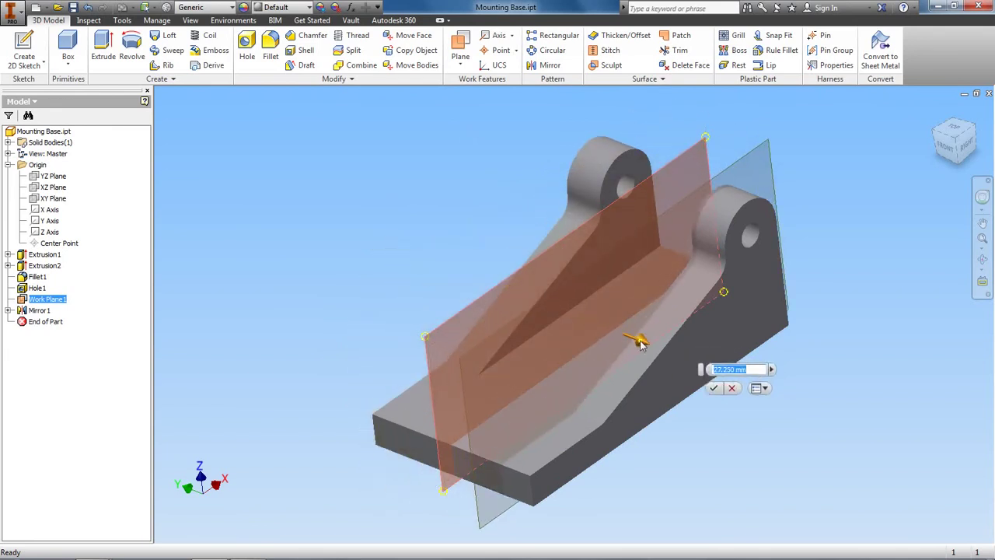
text(30)
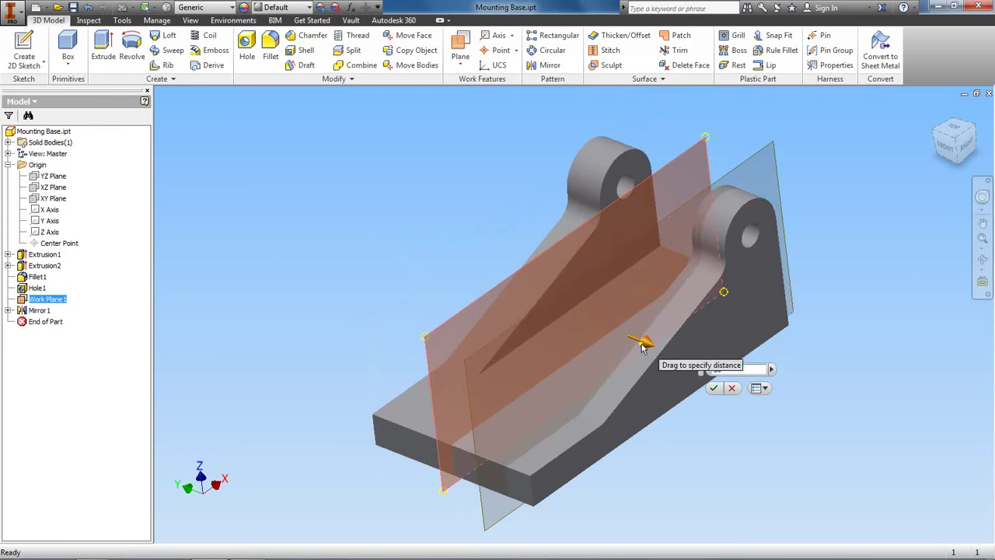
click(716, 387)
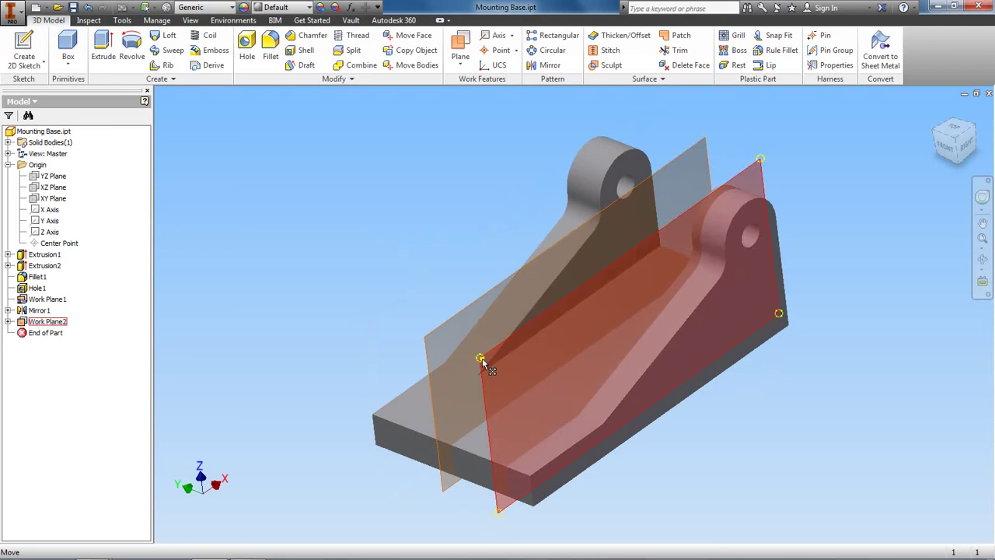
- Start a new 2D sketch on the offset work plane
right_click(482, 358)
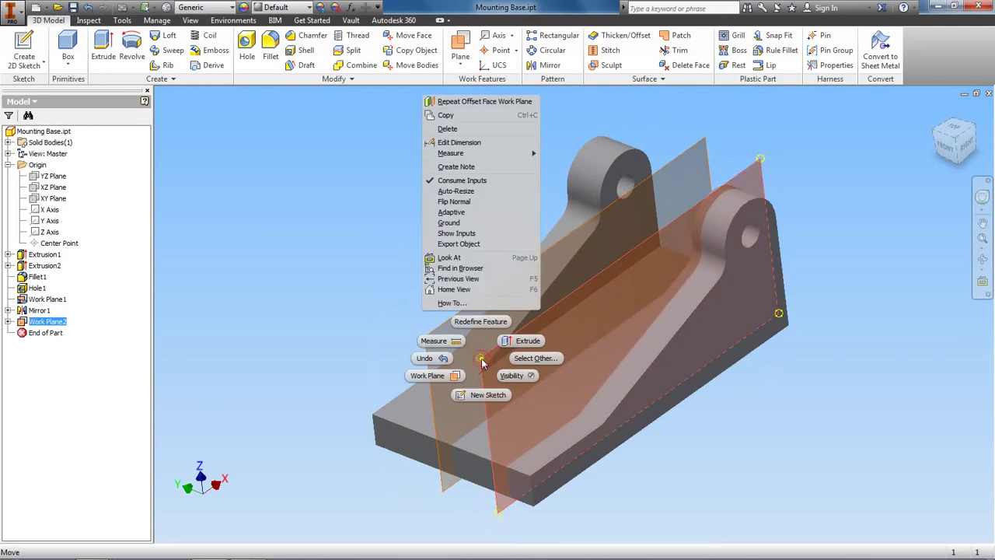
click(479, 397)
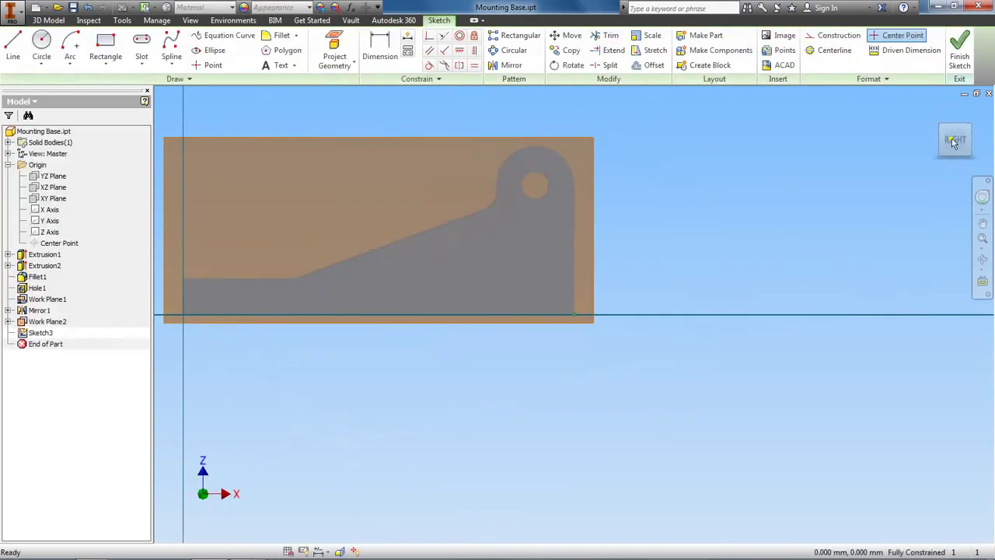
mouse_move(955, 144)
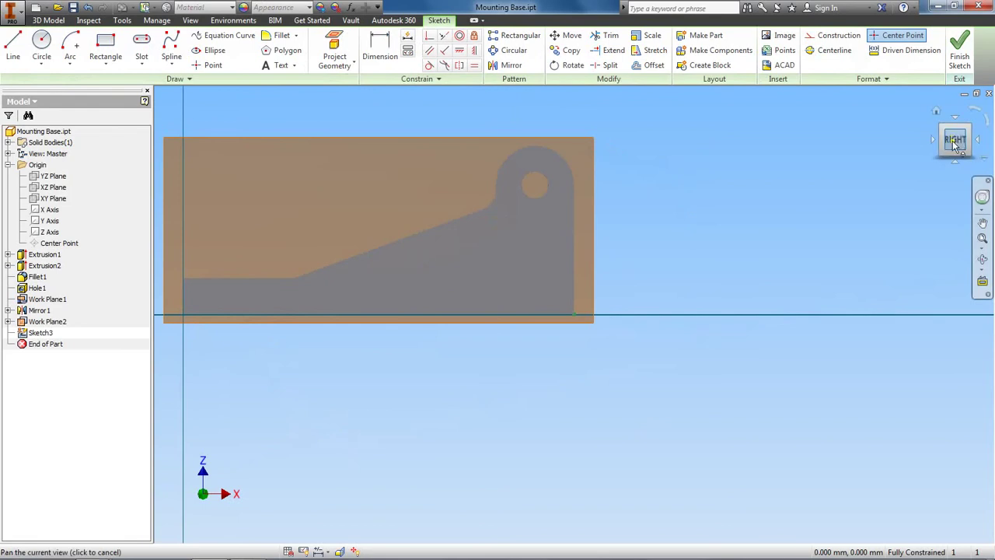
drag(954, 143, 156, 171)
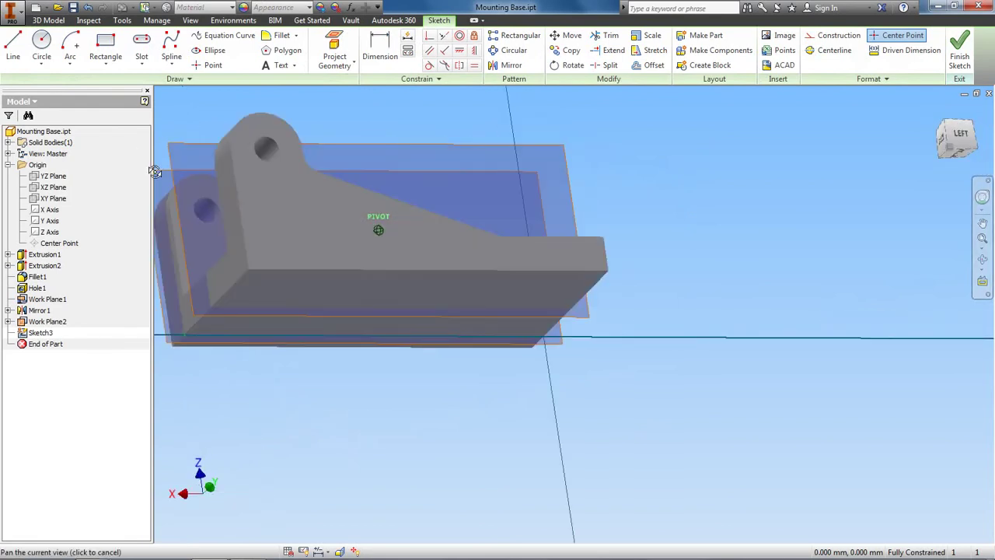
click(958, 139)
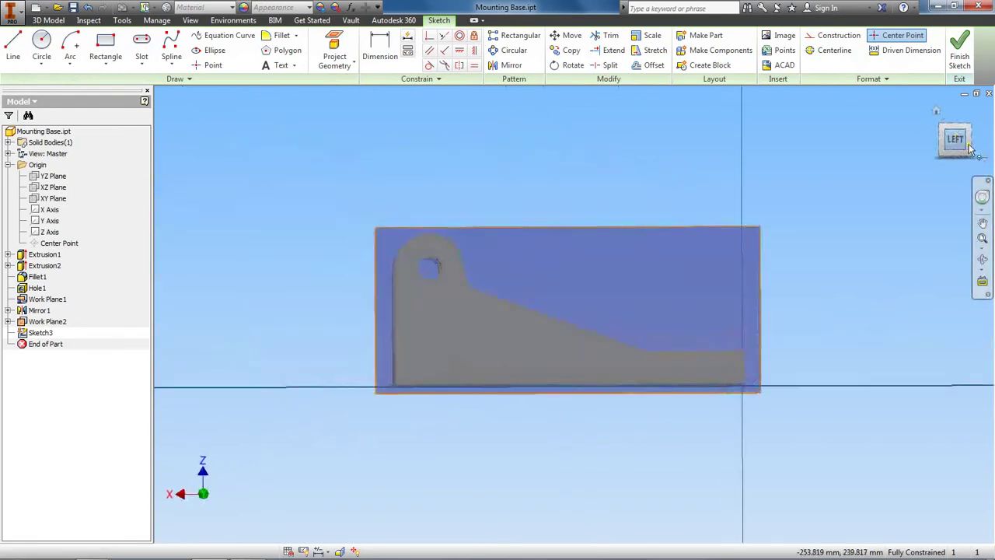
click(975, 142)
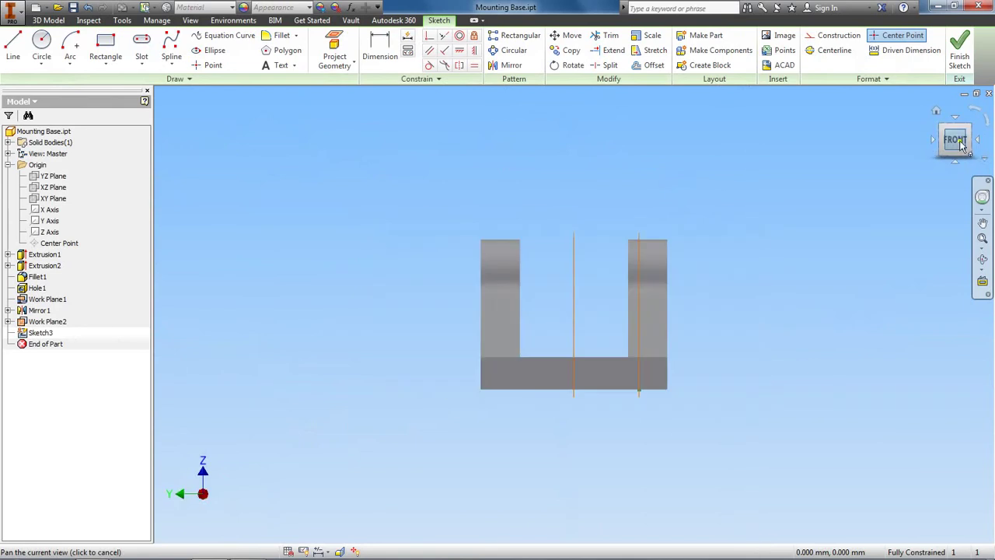
click(964, 148)
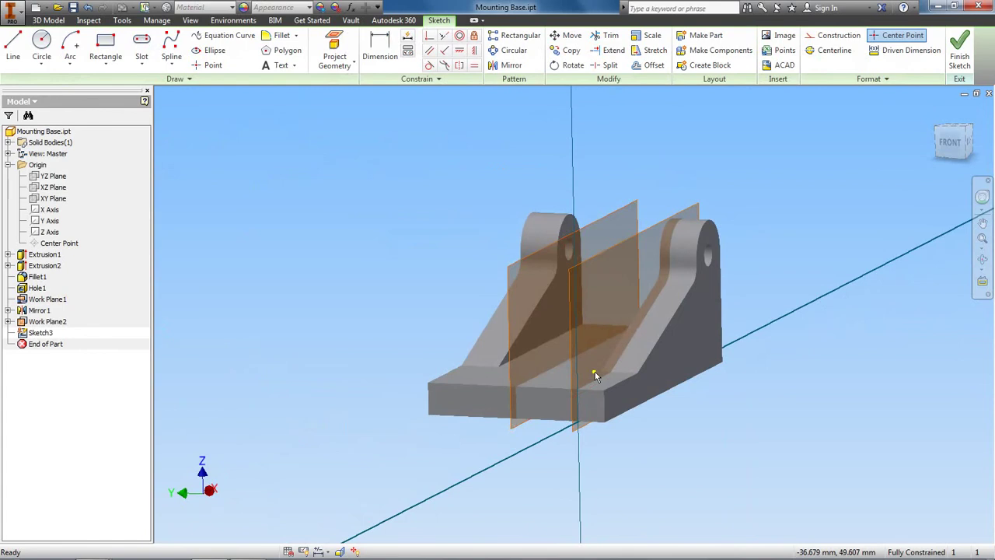
- Check the front lug in the Adobe Reader drawing, return to Inventor and project the base's near top side edge into the sketch
key(alt+Tab)
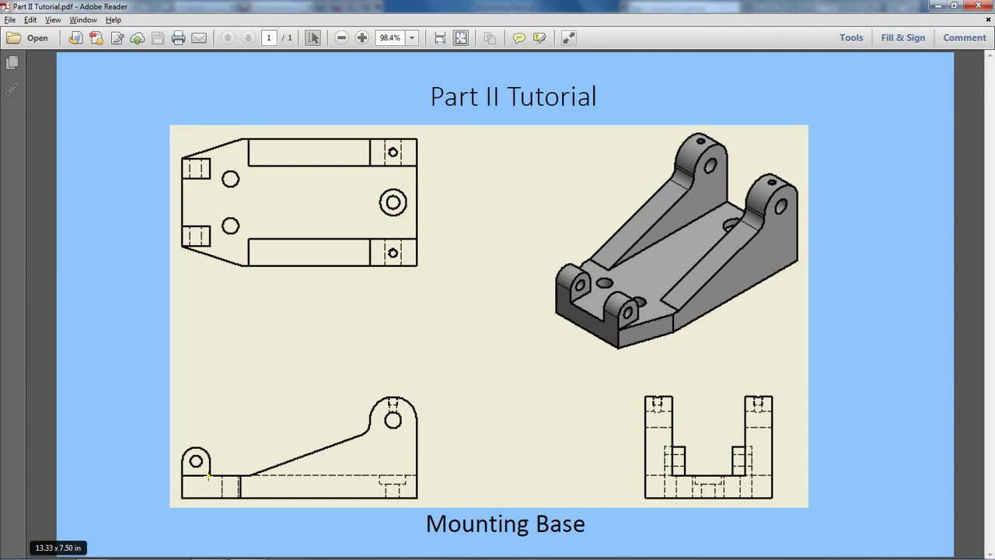
key(alt+Tab)
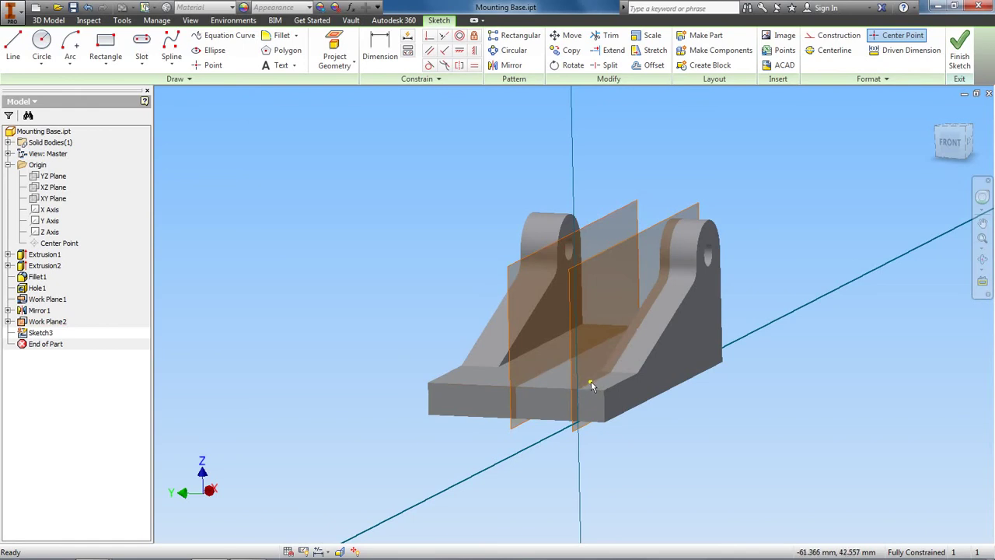
click(333, 45)
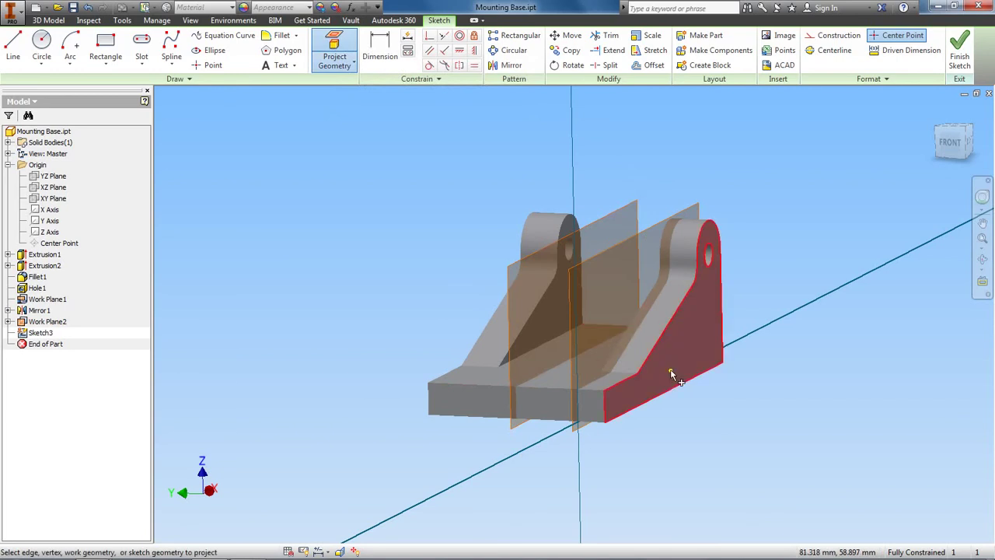
click(619, 388)
scroll(617, 385, up, 5)
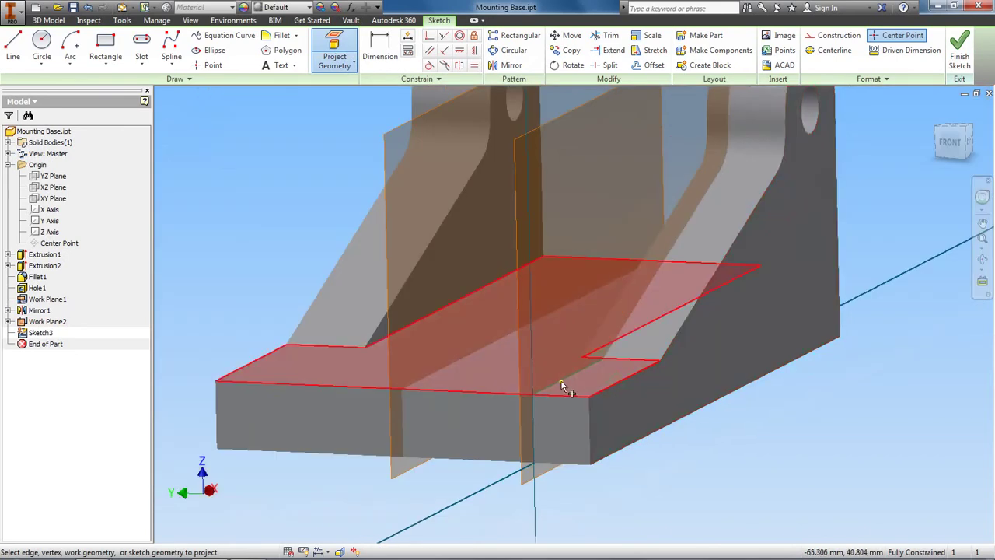
right_click(754, 449)
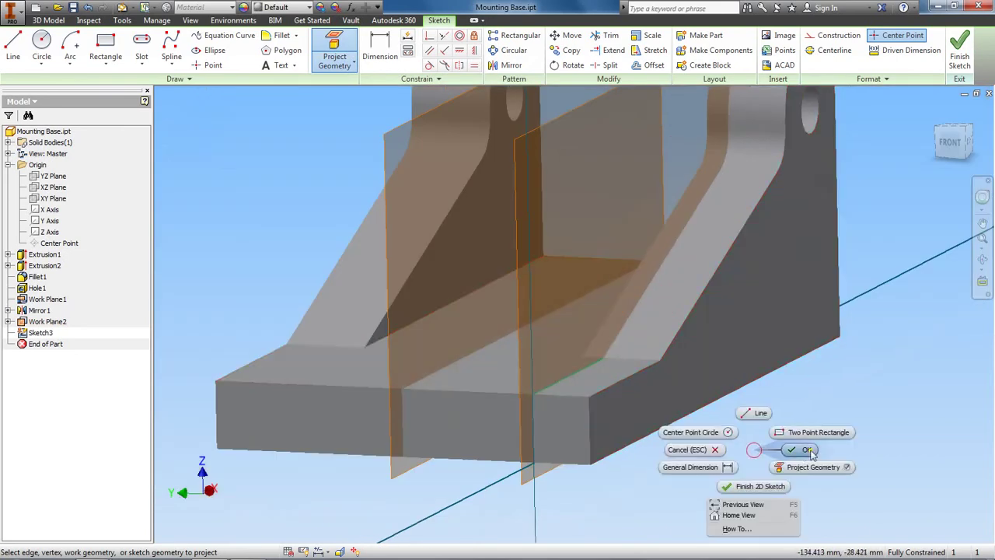
click(781, 451)
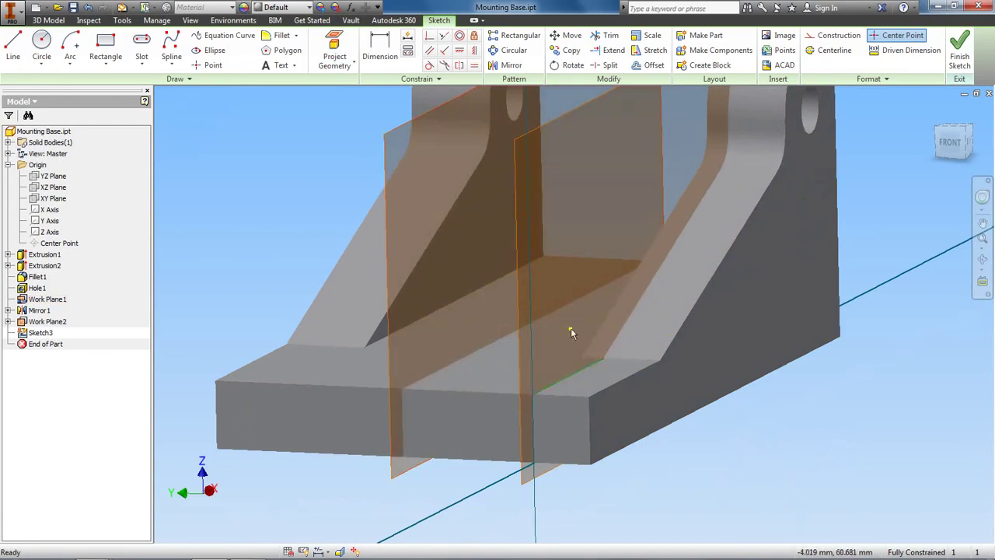
- View the sketch plane from the Right and slice the model graphics at that plane
click(968, 145)
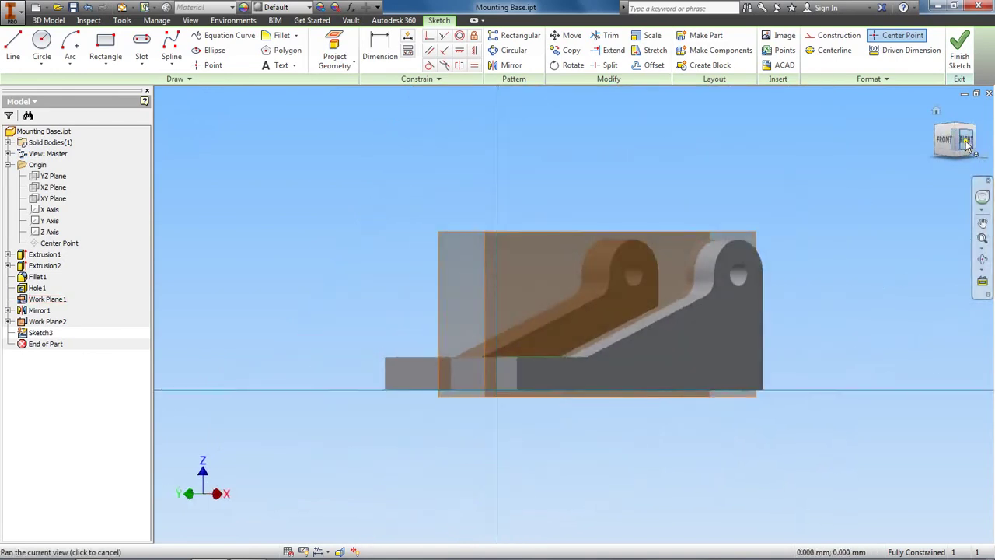
drag(944, 140, 944, 139)
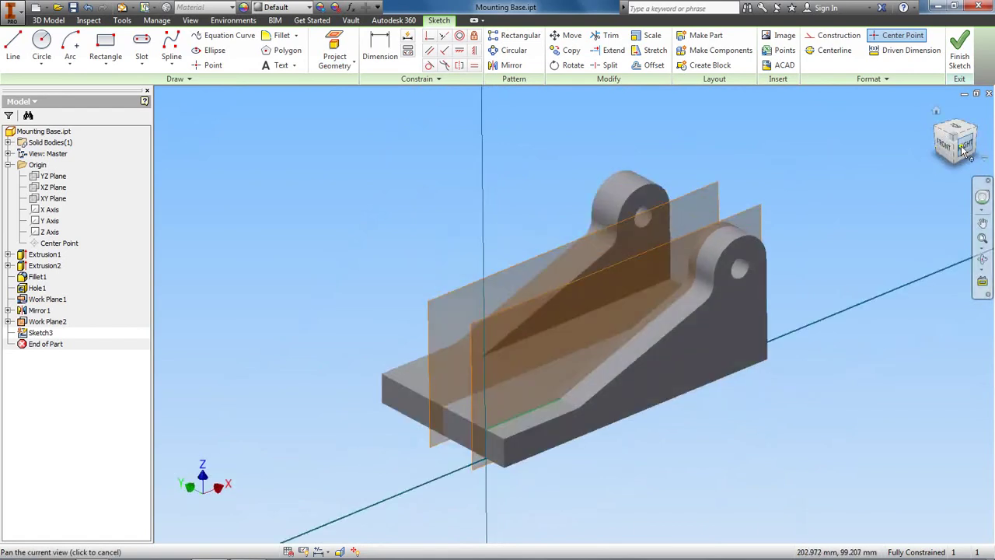
click(965, 149)
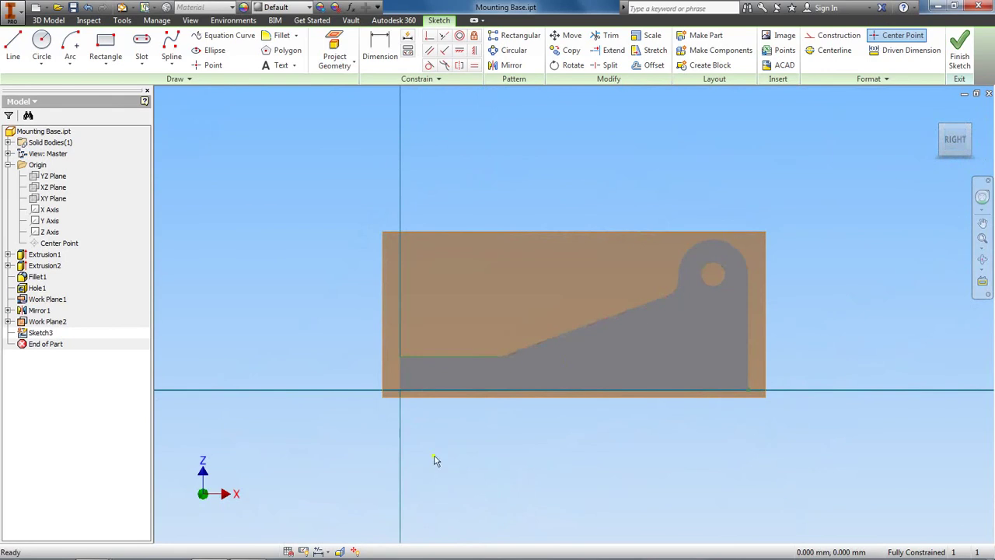
click(340, 551)
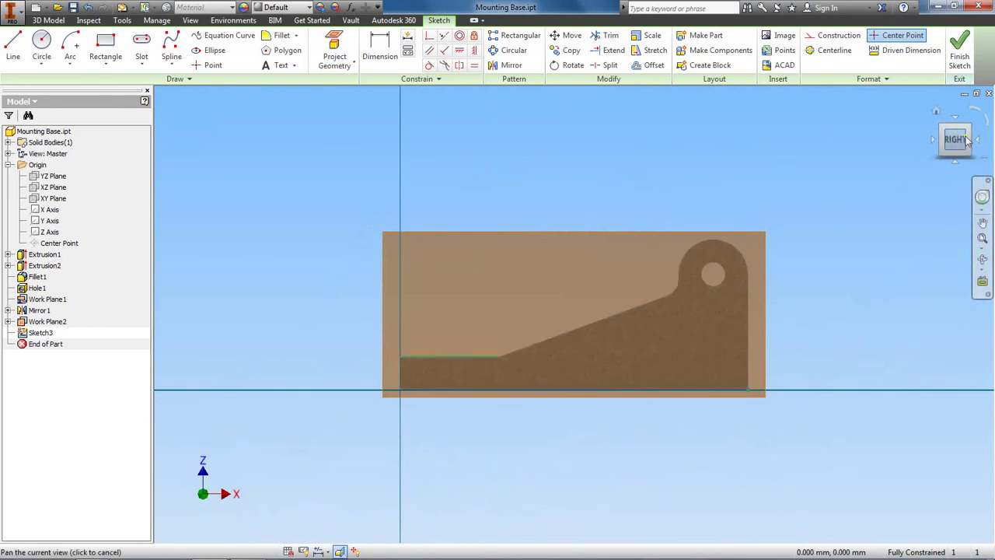
drag(958, 158, 962, 167)
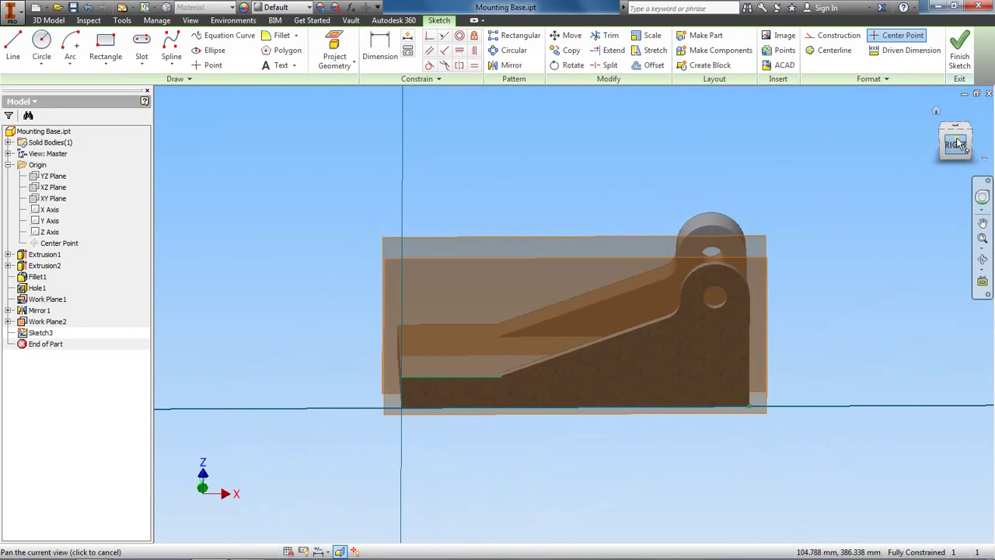
click(956, 144)
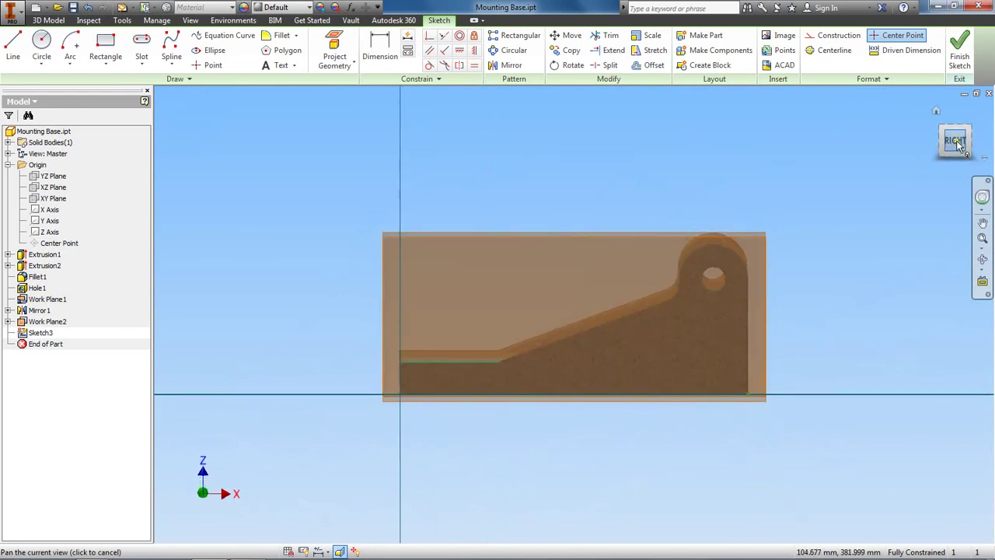
- Sketch a vertical line about 16 mm long upwards from the front end of the projected edge
click(10, 48)
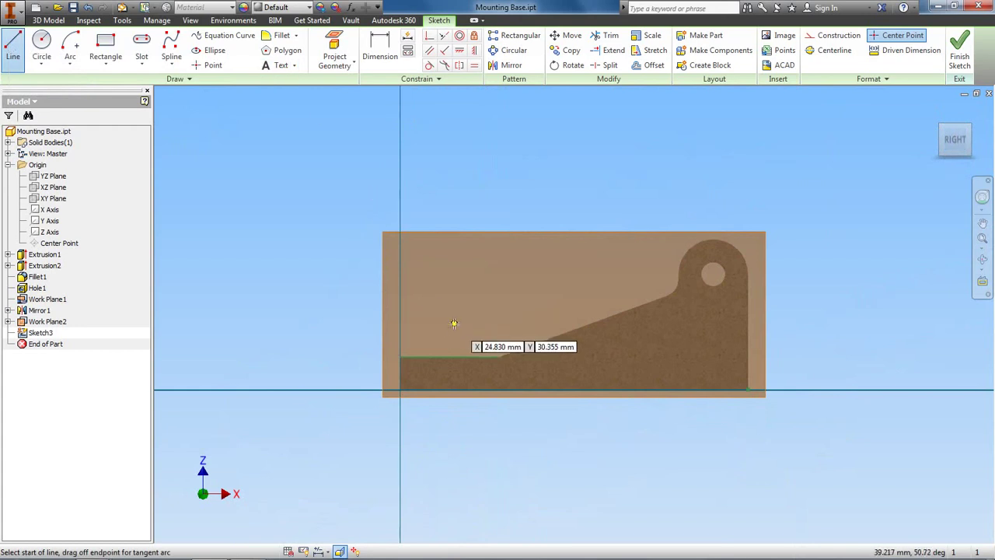
click(398, 356)
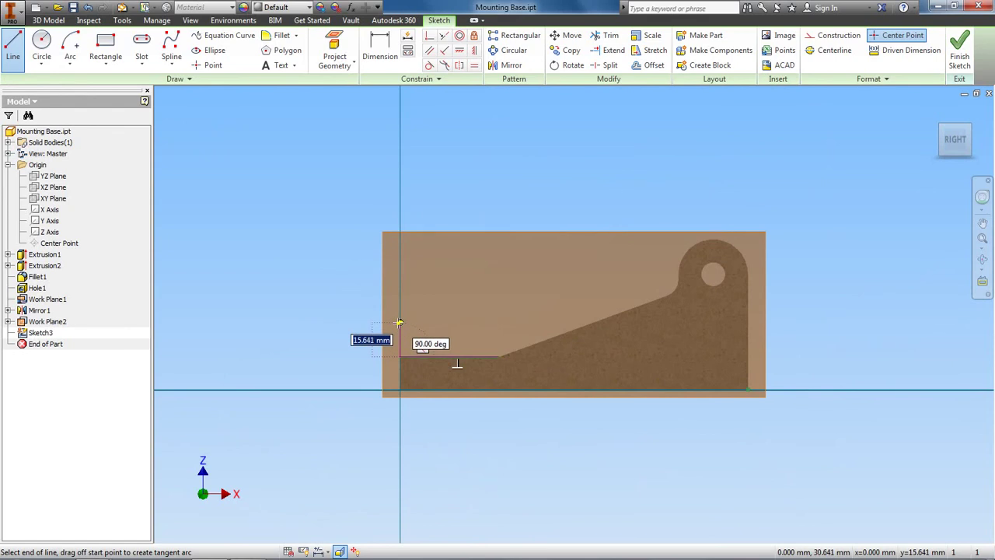
right_click(334, 298)
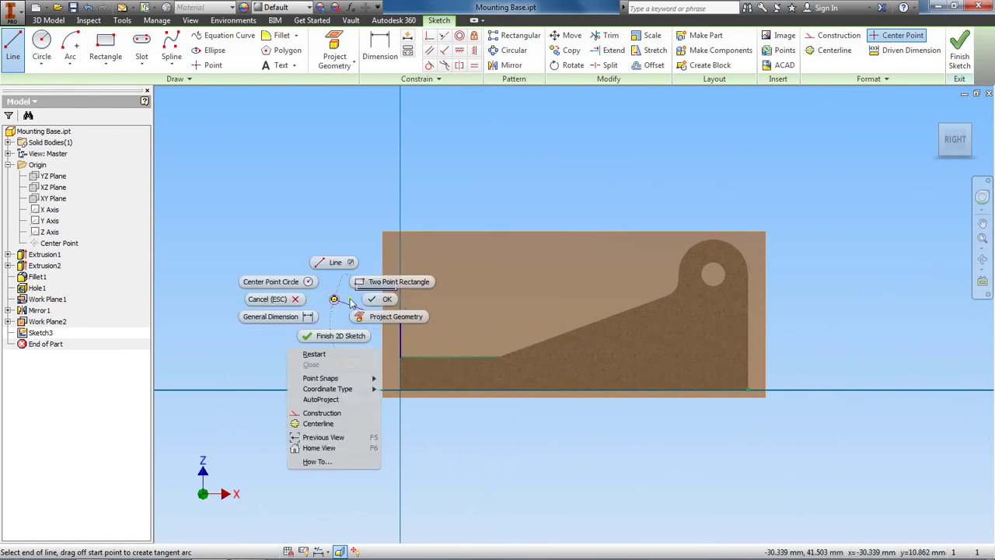
click(375, 300)
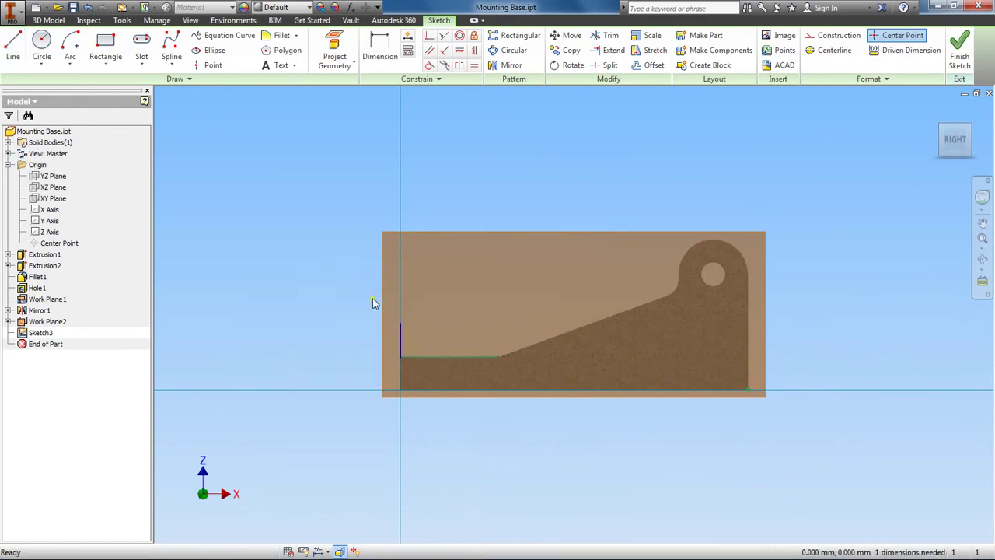
- Draw a center-point semicircular arc of about 13.6 mm radius, starting at the upper end of the vertical line and curving over towards the rear
click(74, 67)
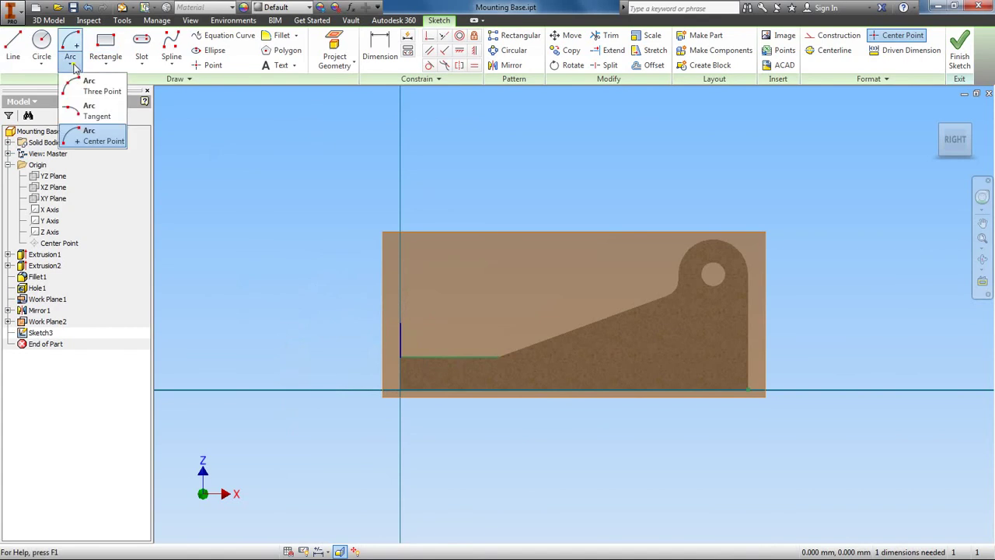
click(82, 141)
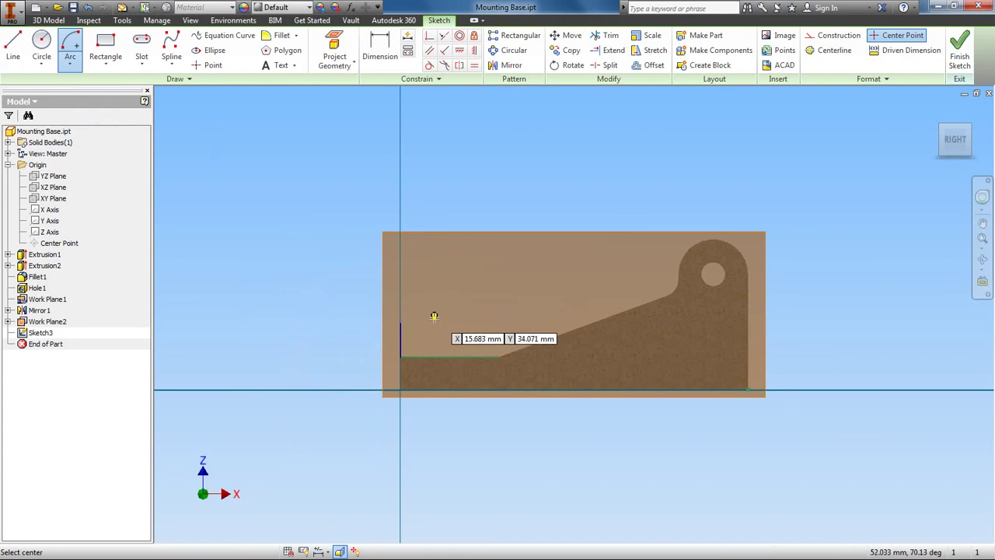
scroll(433, 322, down, 3)
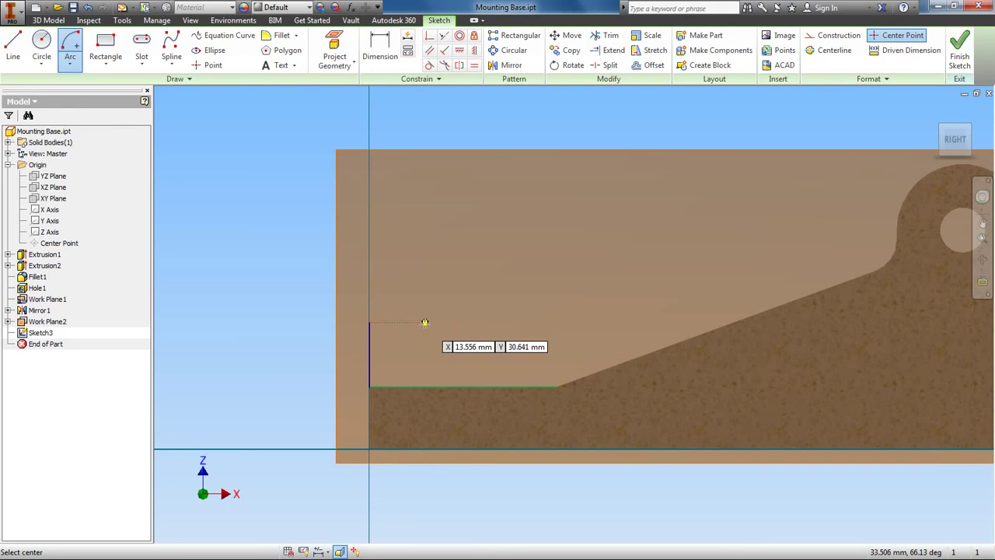
click(425, 322)
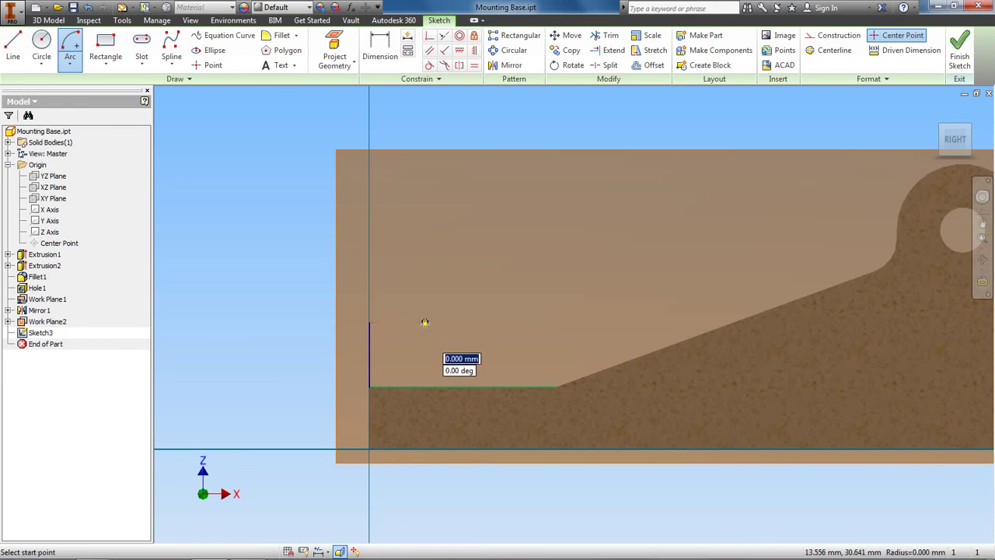
click(368, 321)
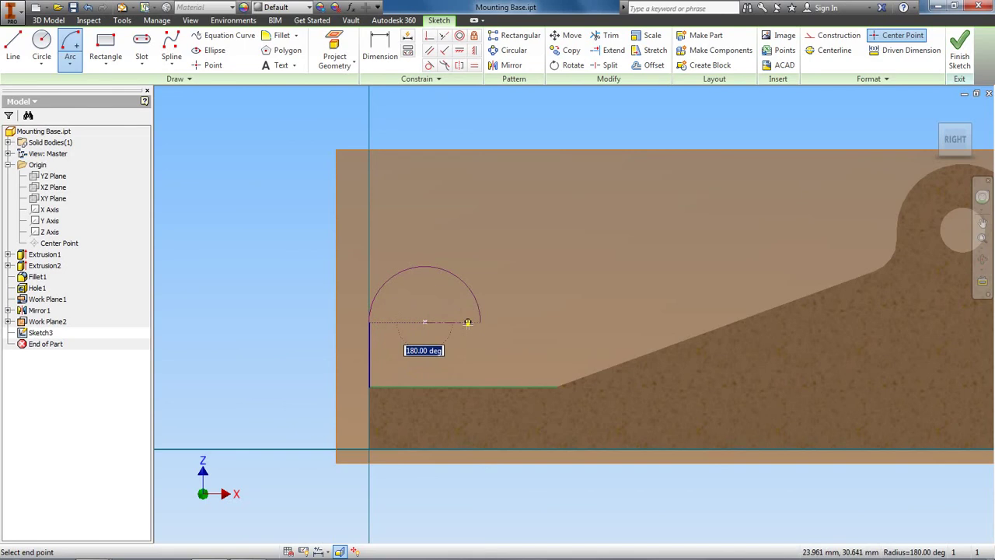
click(467, 322)
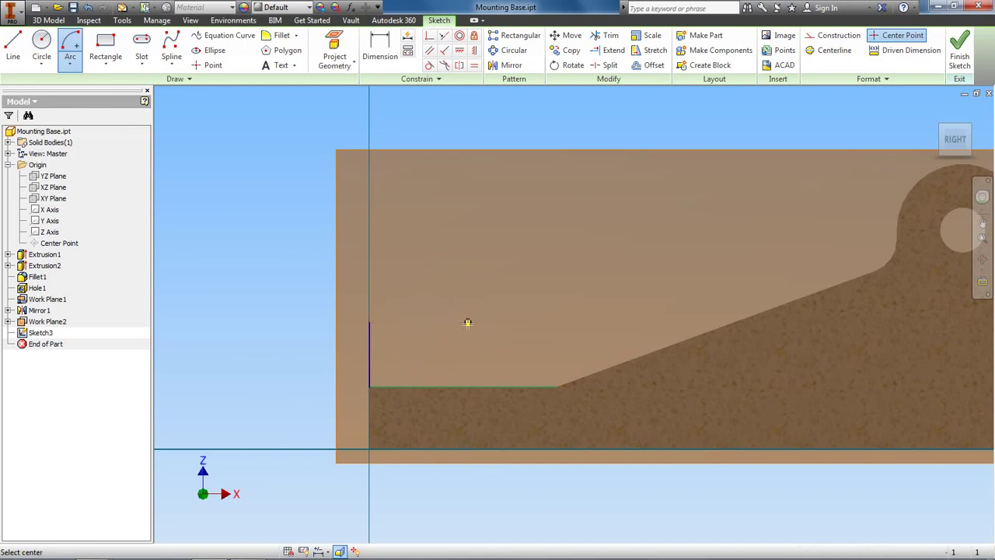
right_click(257, 247)
key(Escape)
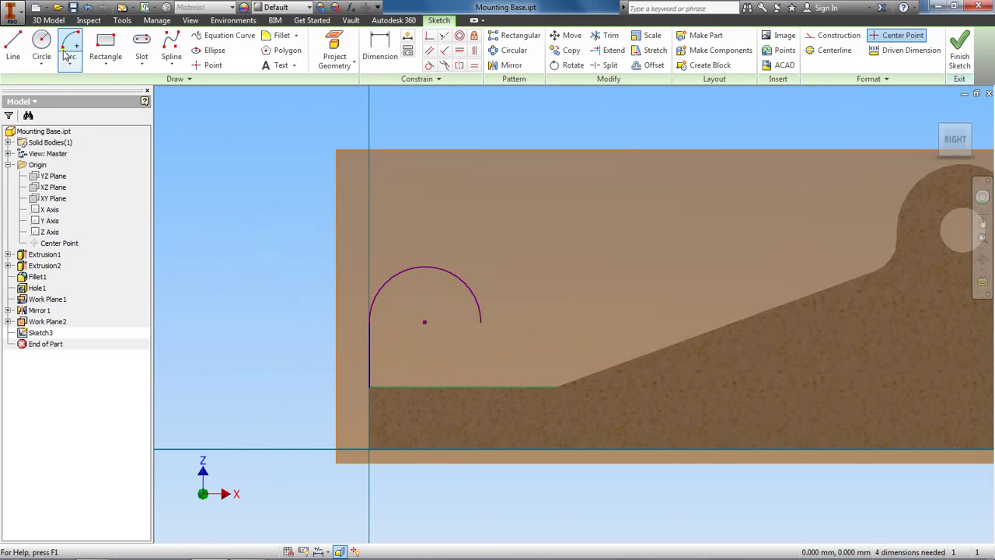
- Draw a vertical line about 16 mm long from the arc's free end down to the projected base edge
click(13, 47)
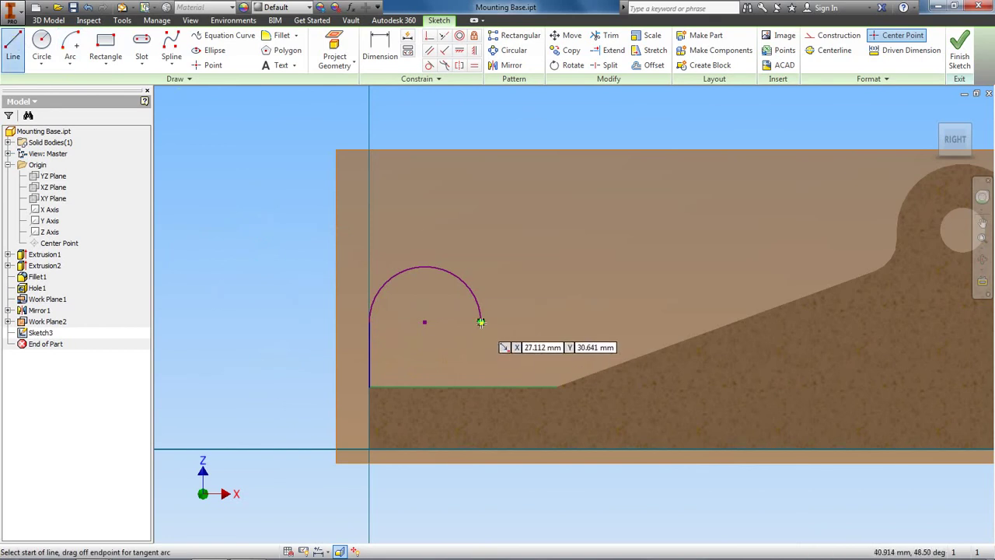
click(482, 322)
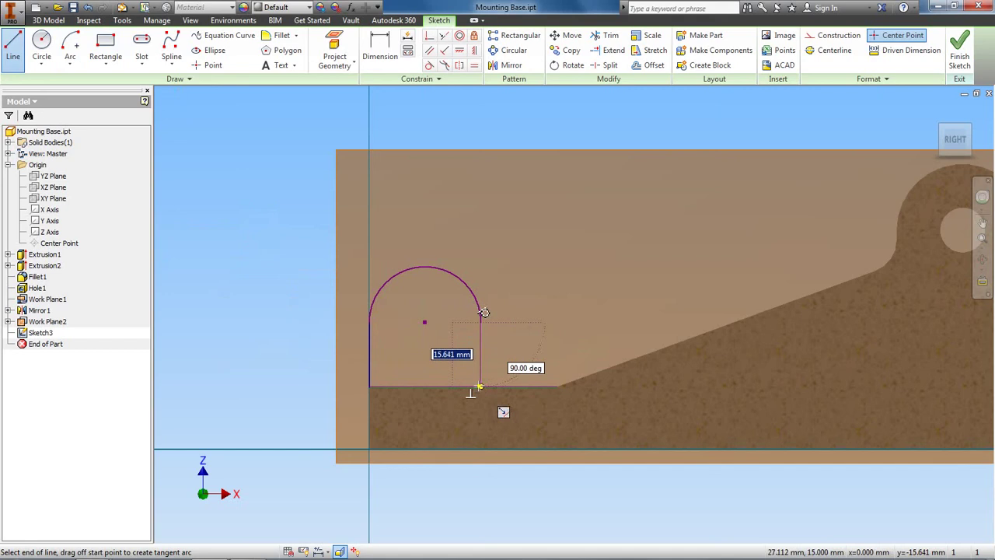
scroll(479, 388, up, 3)
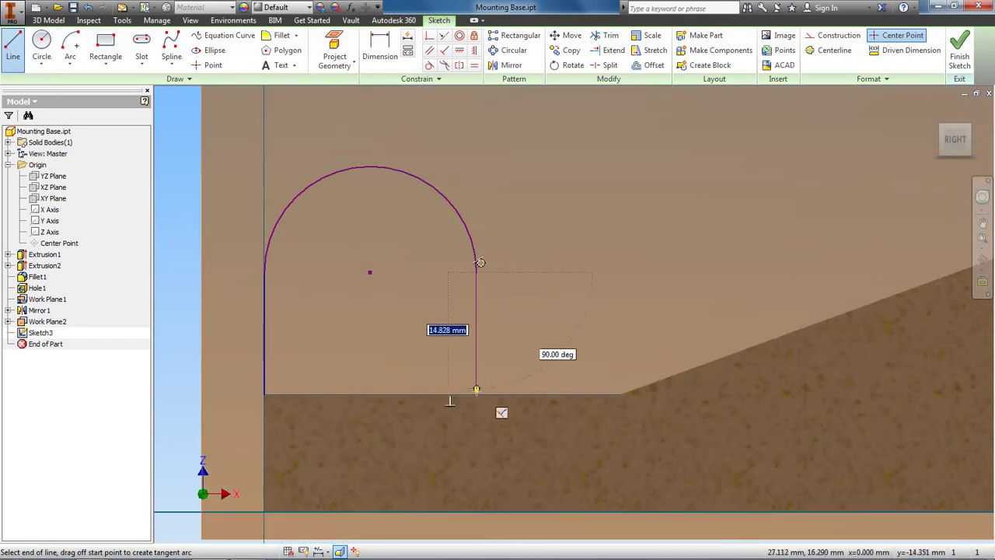
click(480, 262)
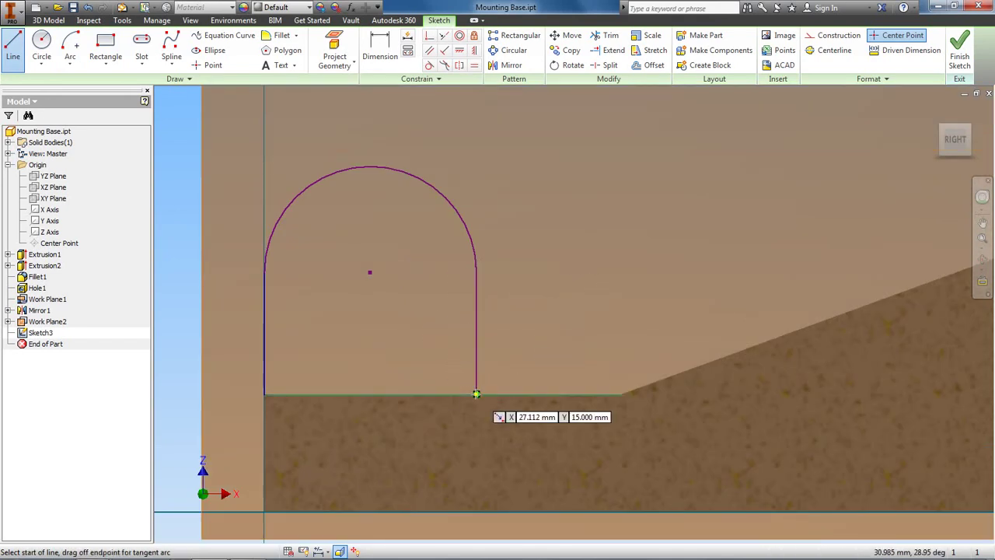
scroll(472, 300, down, 2)
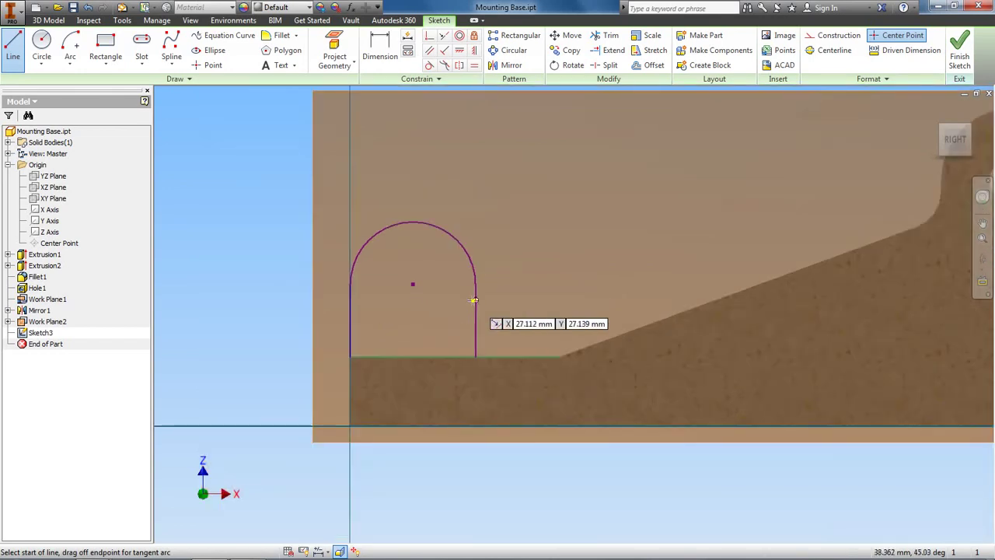
right_click(268, 303)
click(309, 304)
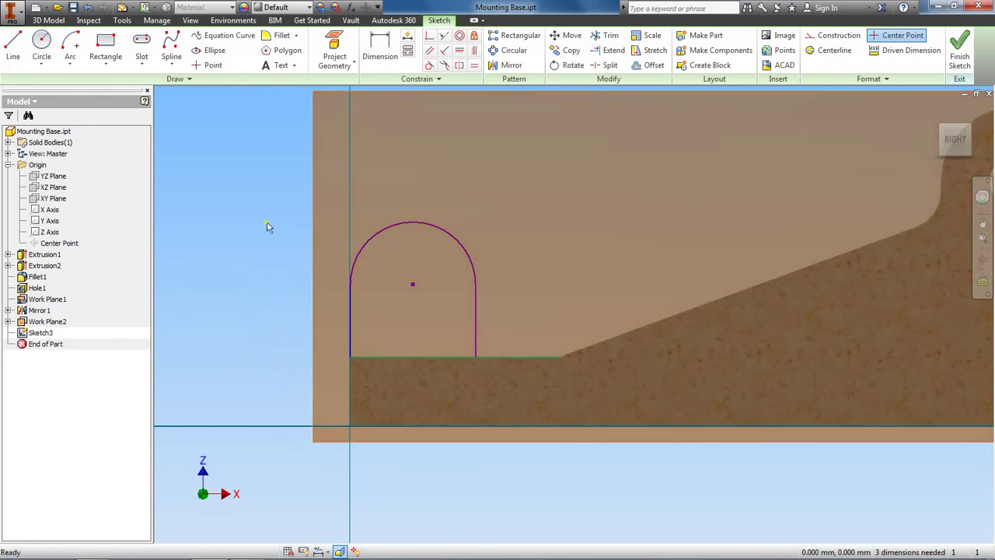
- Dimension the height from the base's lower front corner to the upper end of the front vertical line as 25 mm
click(376, 52)
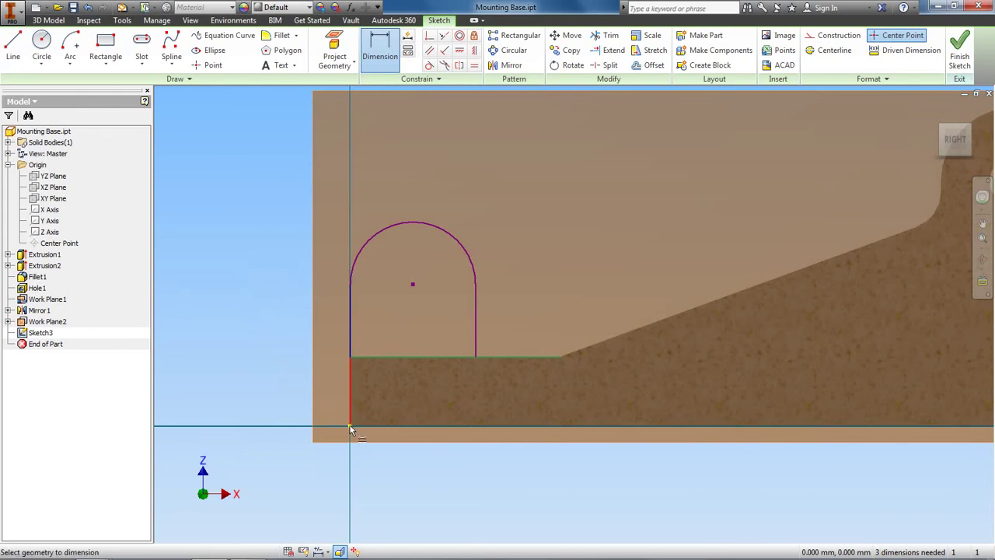
shift+middle_drag(715, 262, 805, 247)
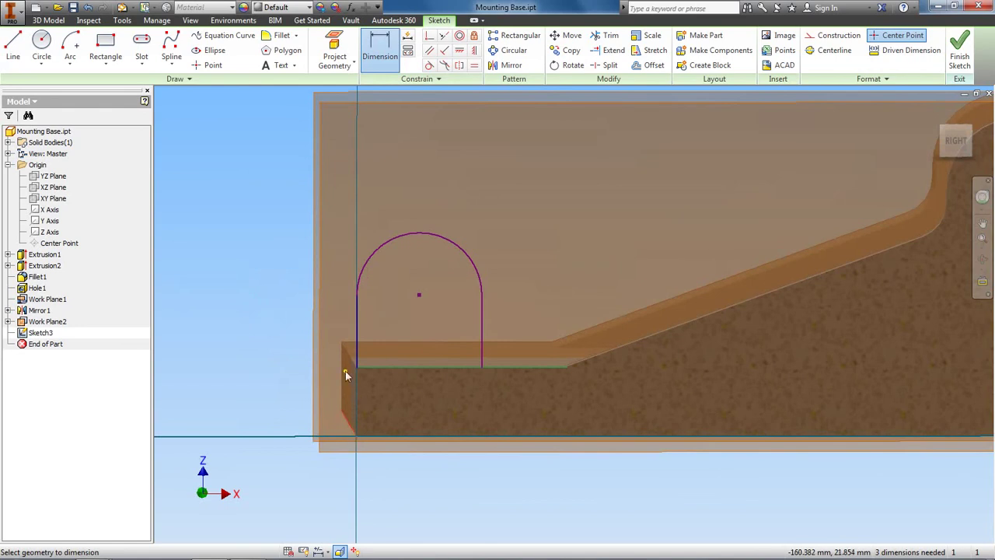
click(357, 298)
click(357, 435)
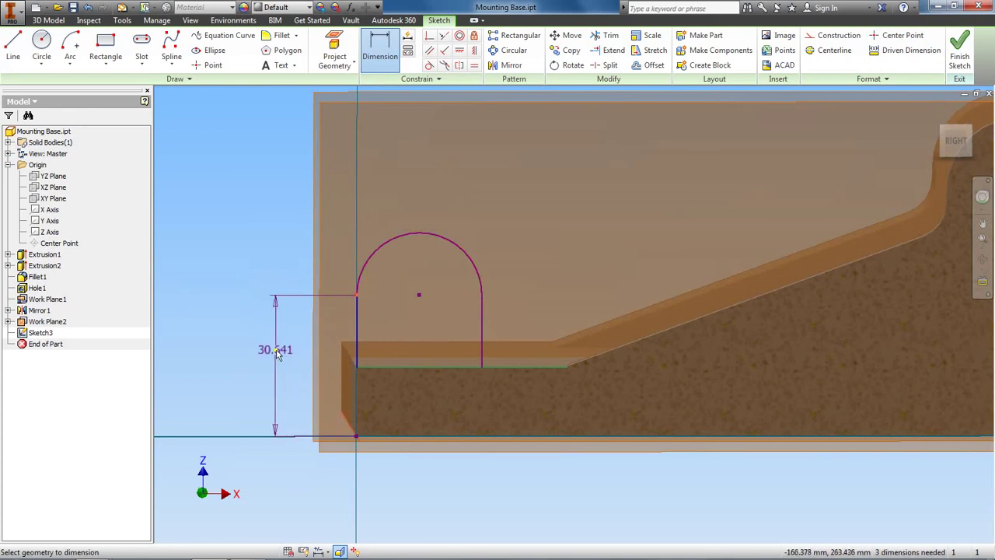
click(277, 351)
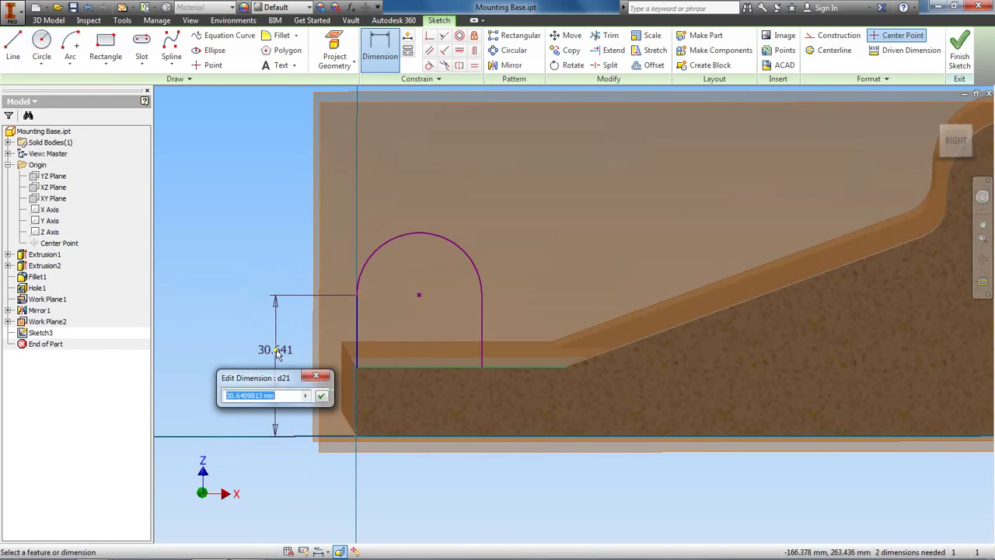
text(25)
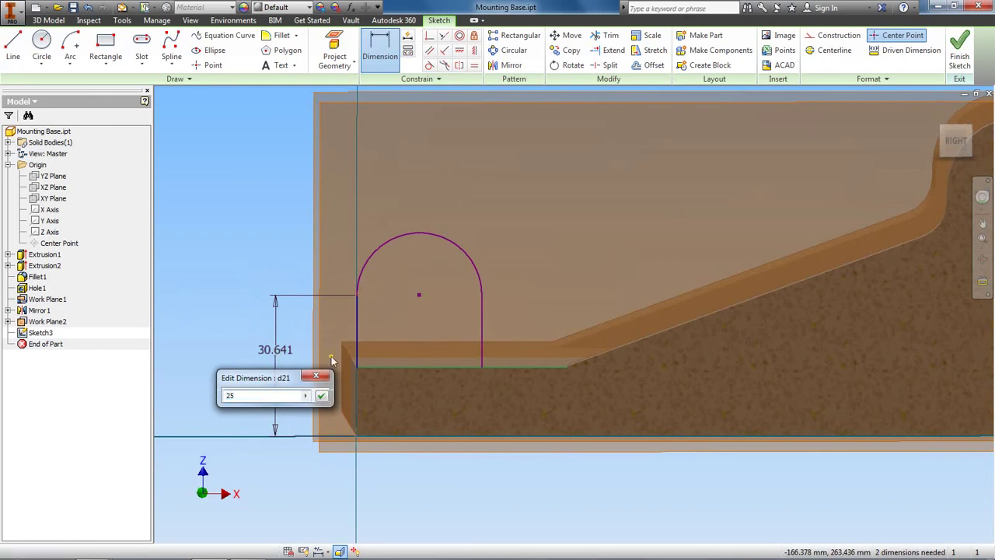
click(321, 396)
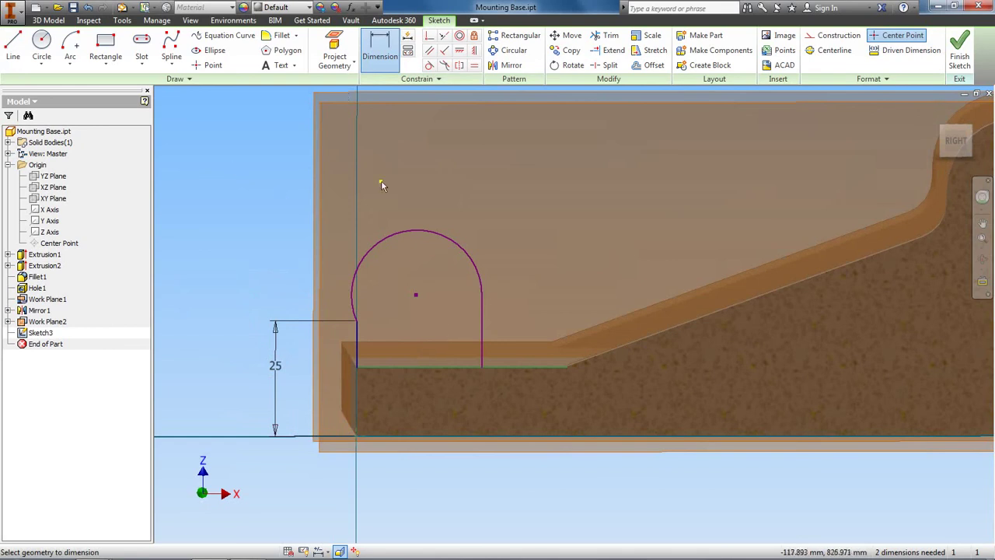
- Dimension the lug arc's radius as 9.5 mm
click(394, 233)
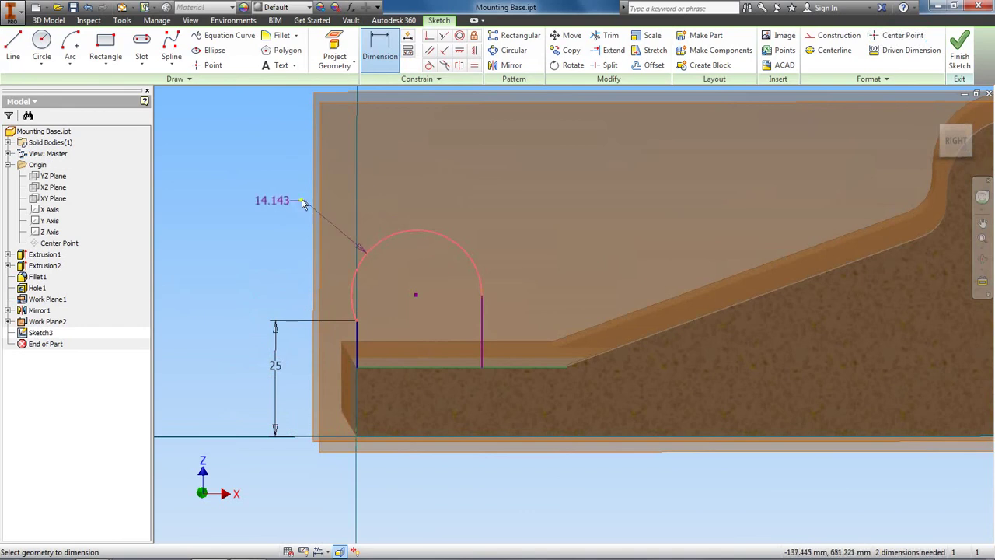
click(290, 197)
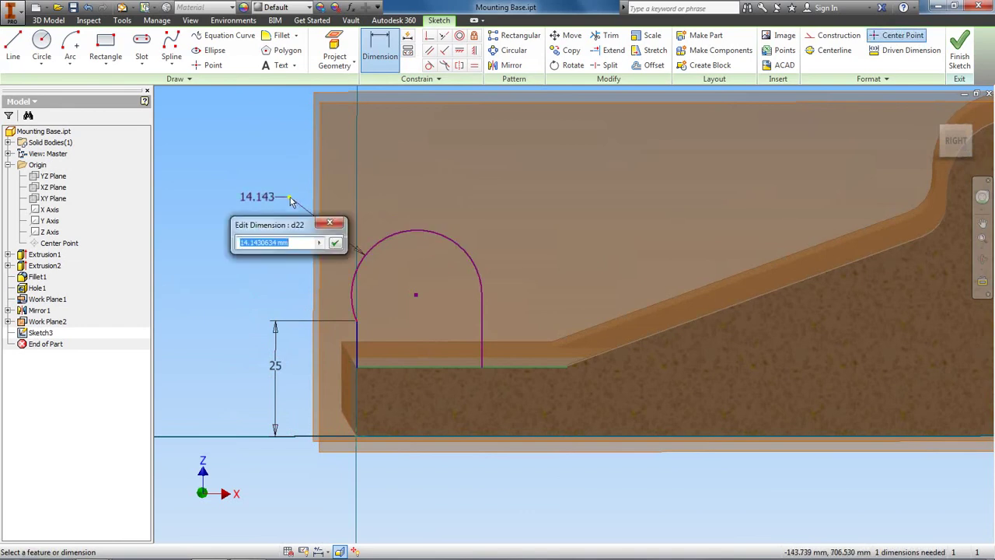
text(9.5)
click(334, 243)
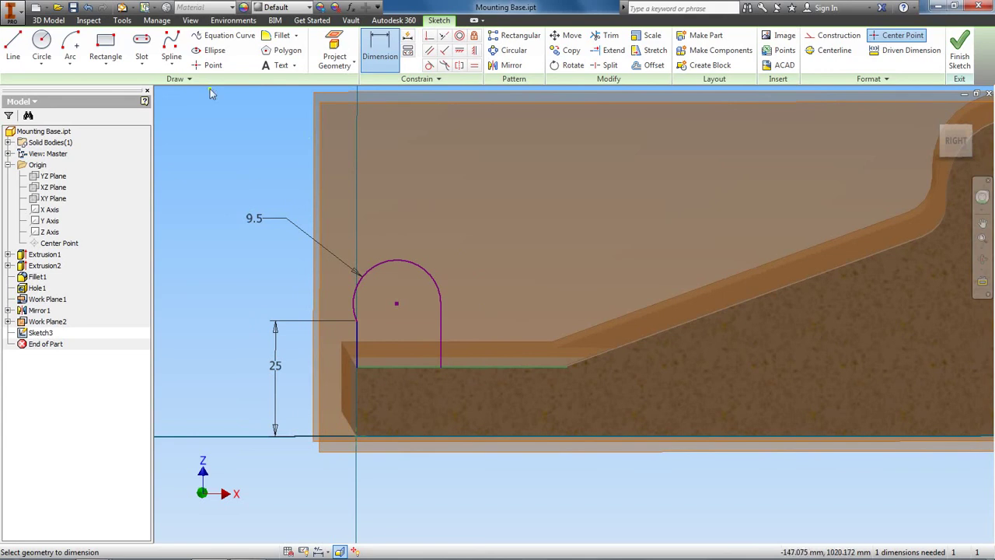
- Dimension the length of the lug profile's rear vertical line as 10 mm
click(442, 322)
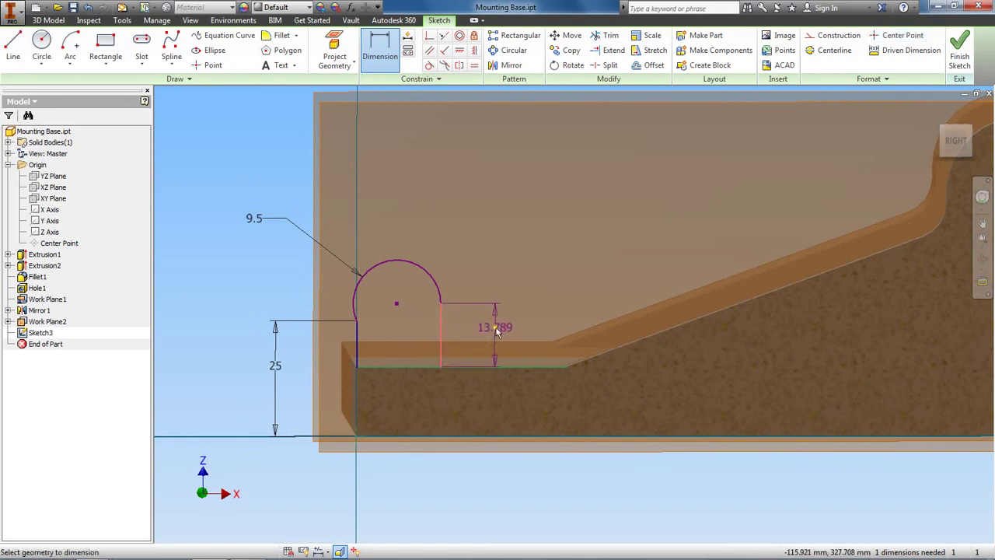
click(498, 330)
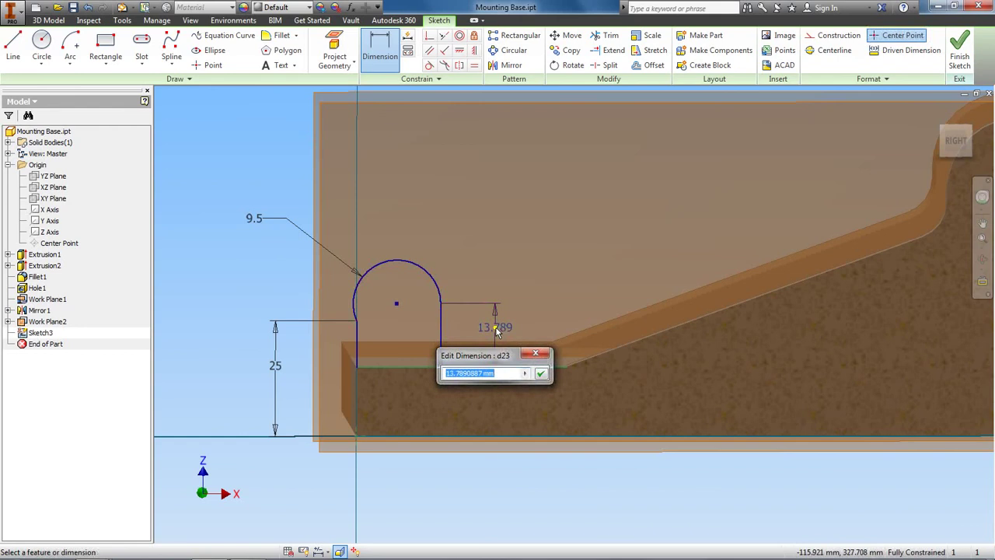
text(10)
click(541, 373)
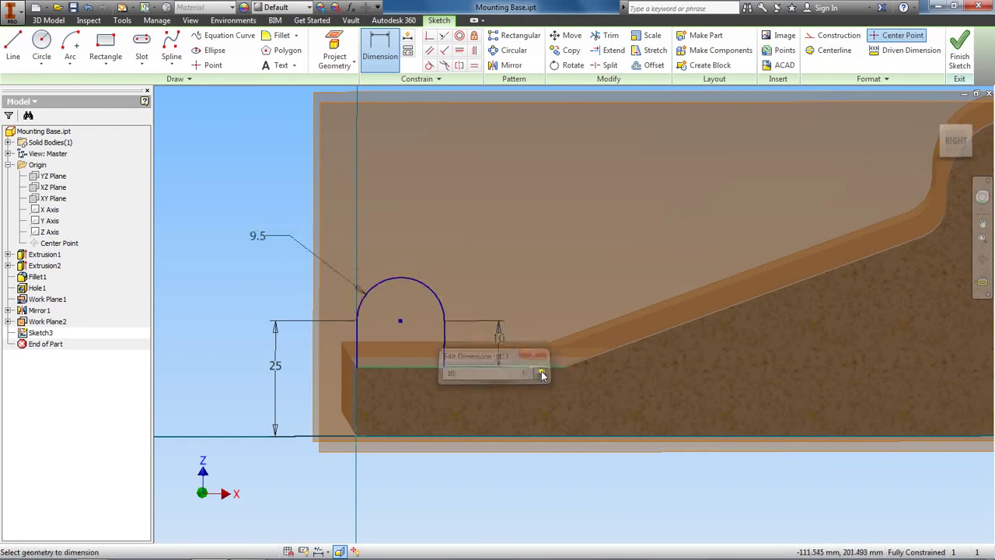
scroll(459, 323, up, 2)
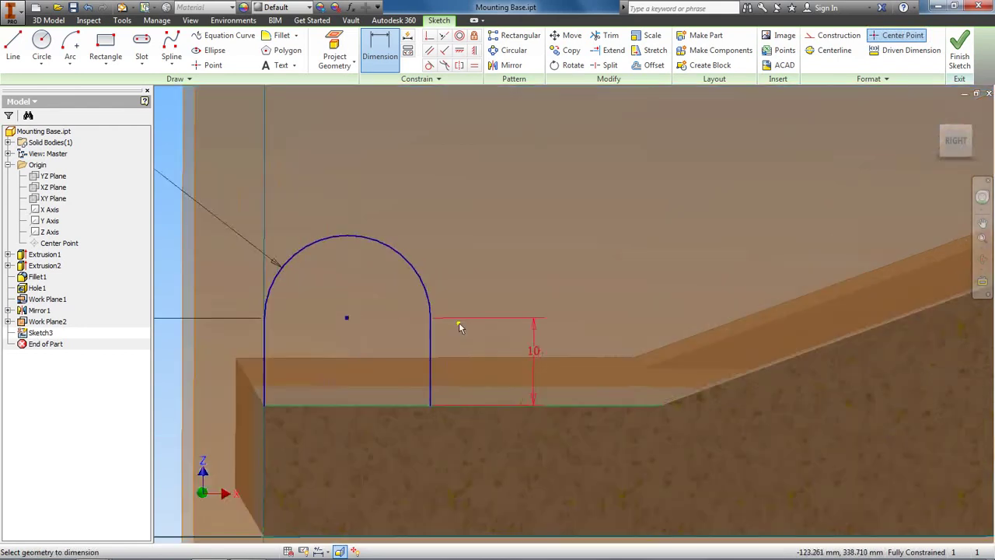
scroll(459, 327, down, 2)
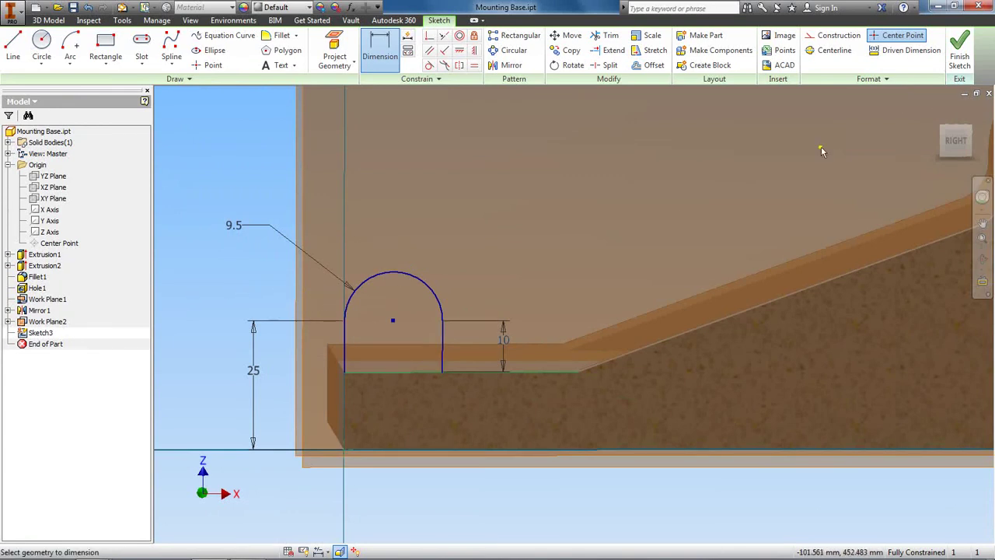
- Finish the lug sketch, view the part isometrically, and check the lugs in the Adobe Reader drawing before returning to Inventor
click(960, 50)
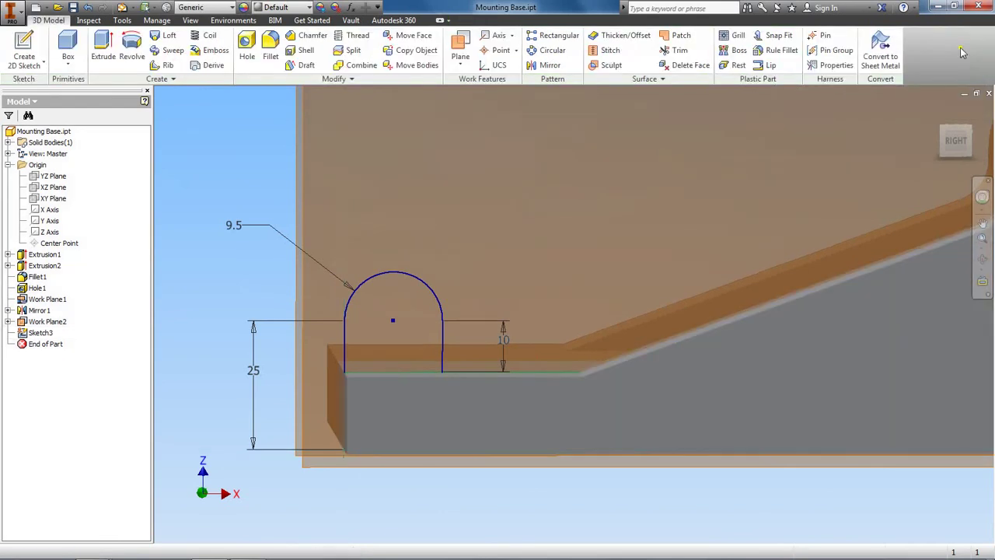
click(939, 115)
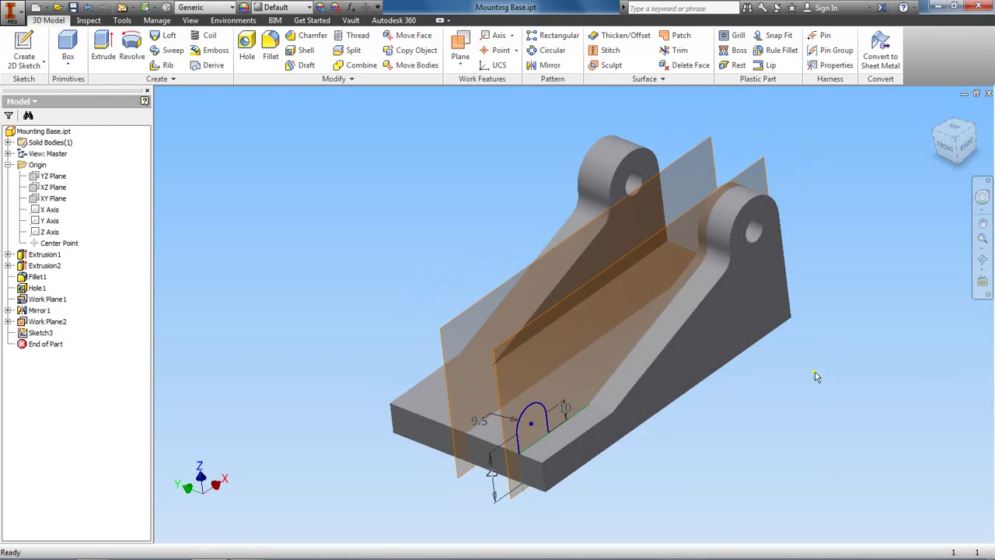
key(alt+Tab)
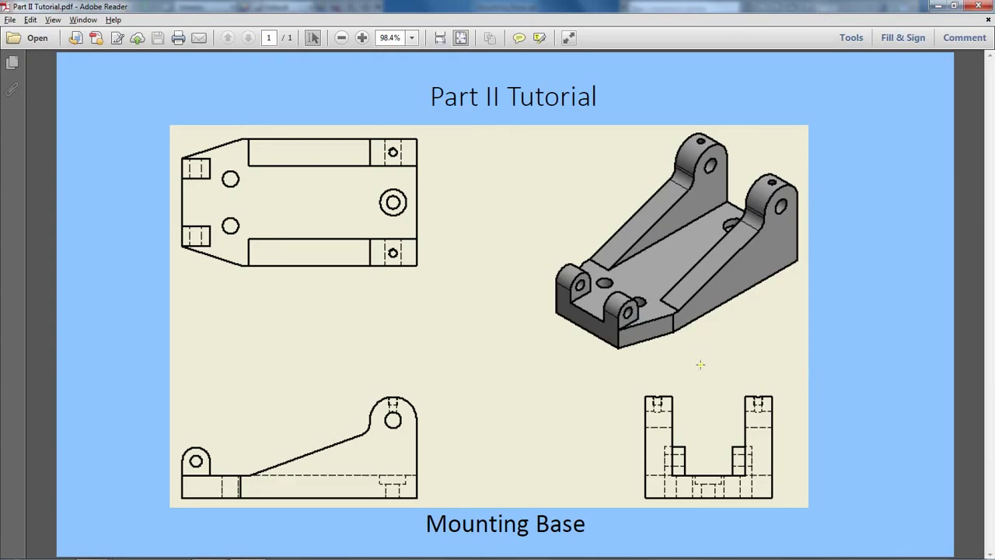
key(alt+Tab)
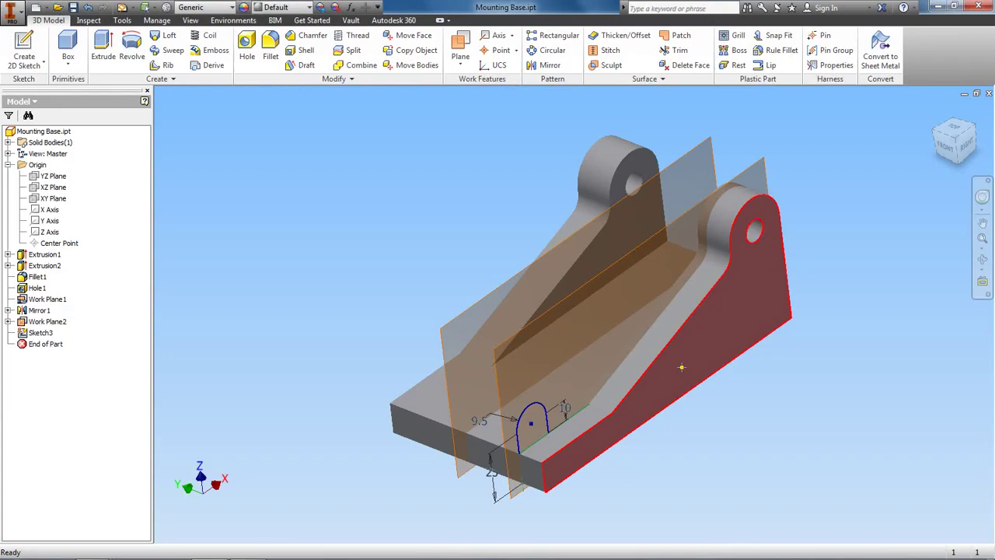